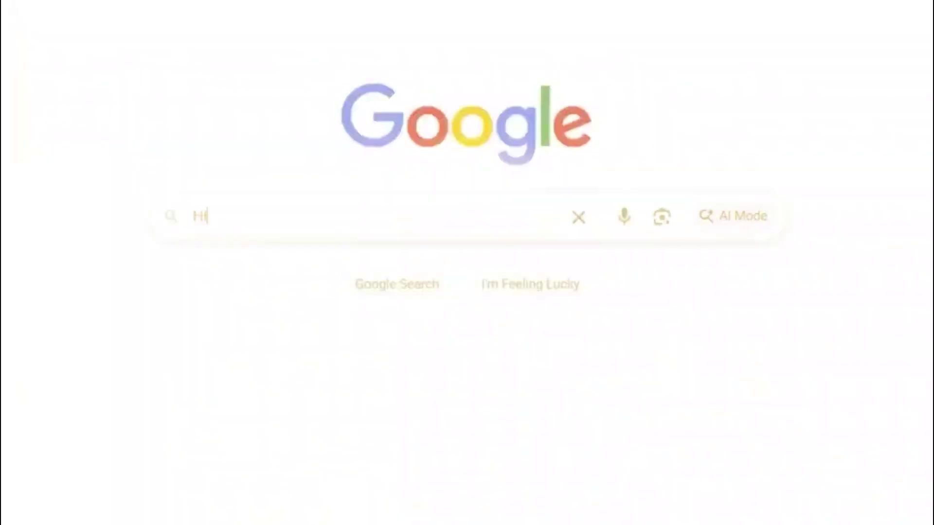
# Step: Search Google for 'higgsfield ai' using the suggested completion
pyautogui.write('ggs')
pyautogui.press('Down')
pyautogui.press('Return')
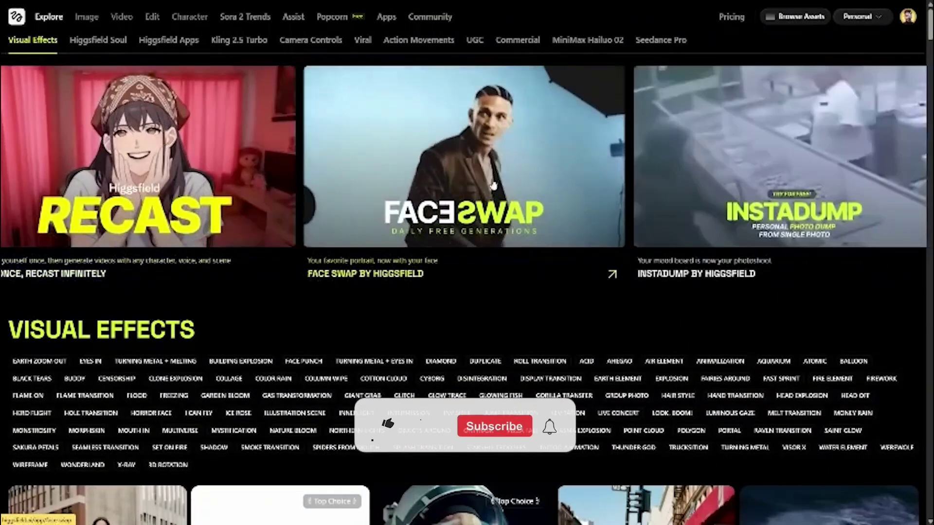
pyautogui.scroll(-5, 476, 180)
pyautogui.scroll(-10, 390, 198)
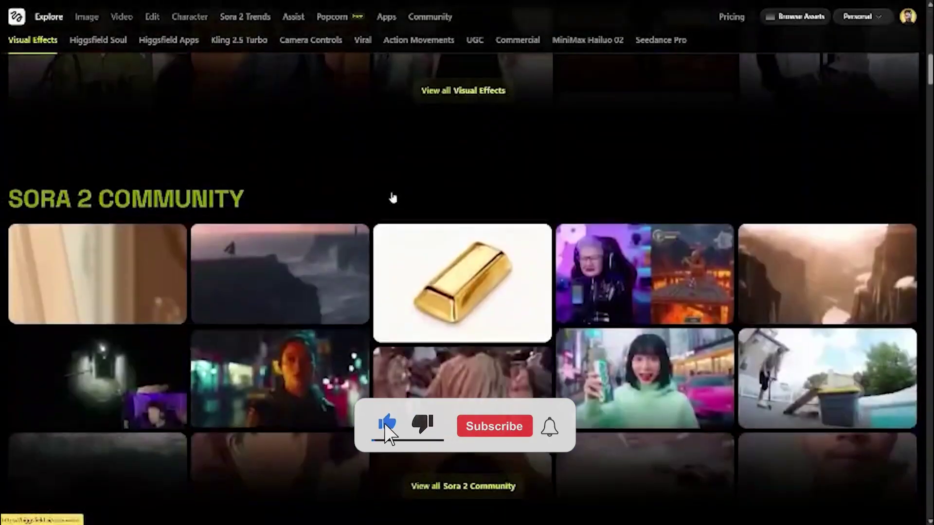
pyautogui.scroll(-7, 393, 216)
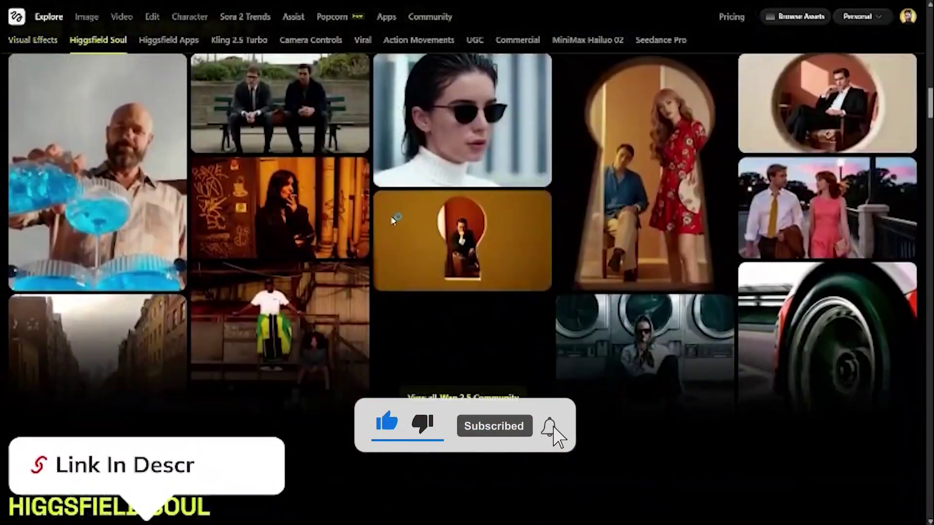
pyautogui.scroll(8, 393, 219)
pyautogui.scroll(15, 392, 219)
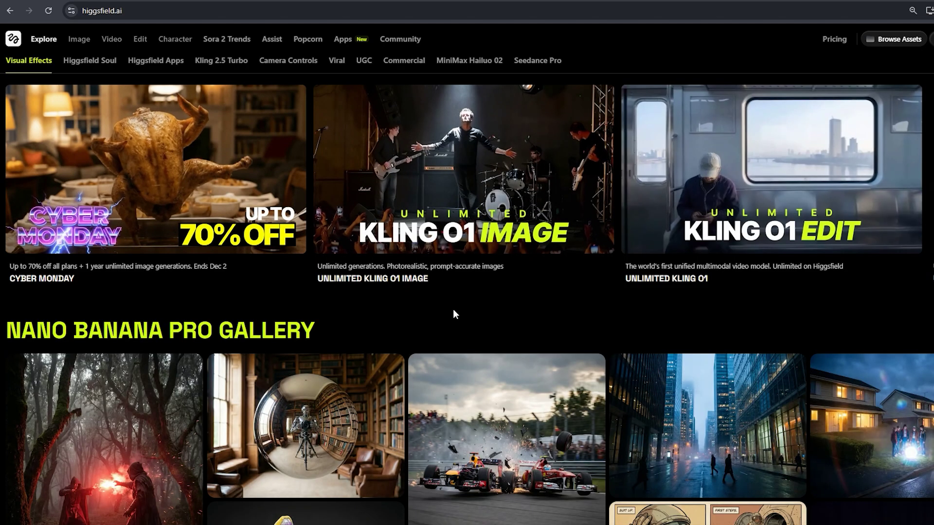
# Step: Open the Kling O1 Edit tool from the Video menu
pyautogui.moveTo(118, 42)
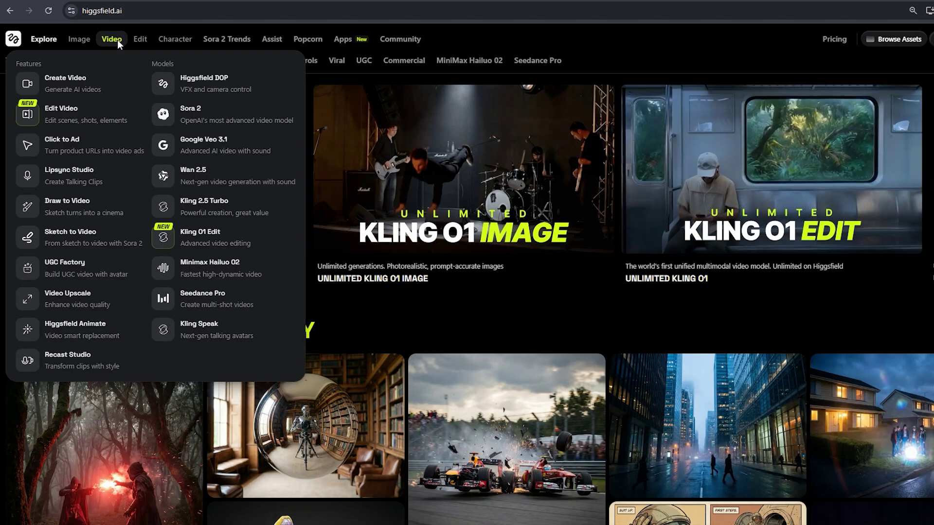
pyautogui.click(194, 236)
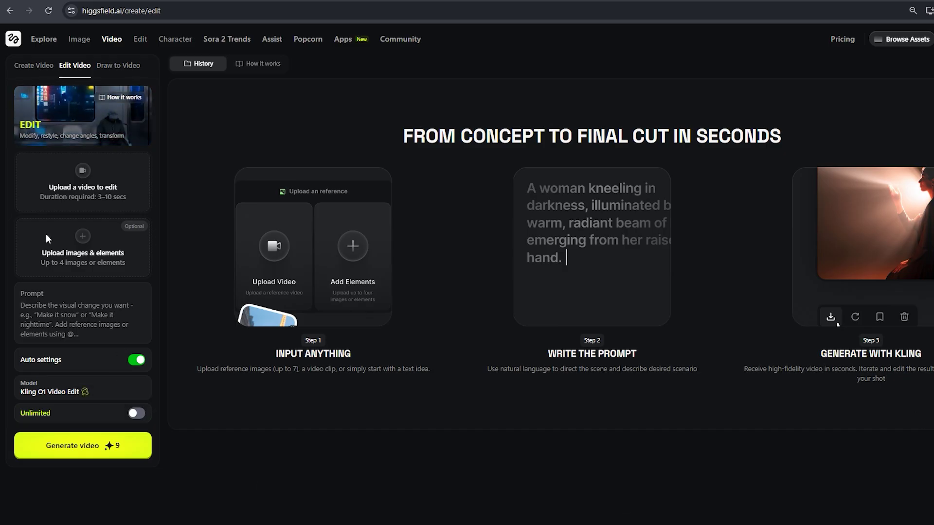
# Step: Upload the sofa mp4 from Downloads/examples as the video to edit
pyautogui.click(83, 171)
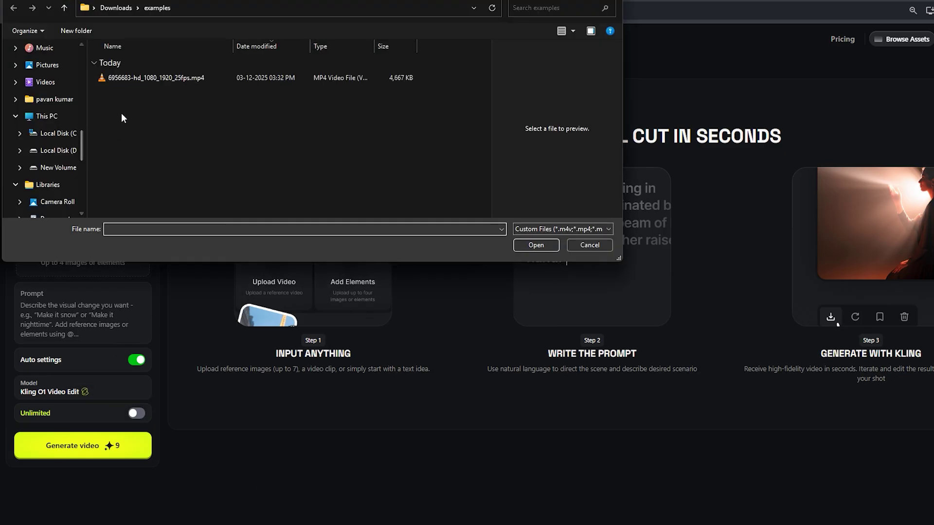
pyautogui.click(139, 78)
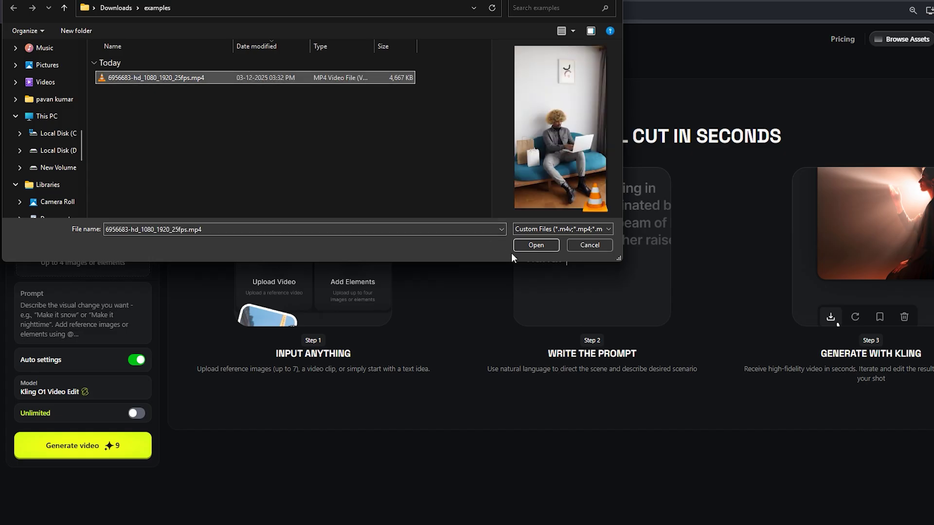
pyautogui.click(535, 245)
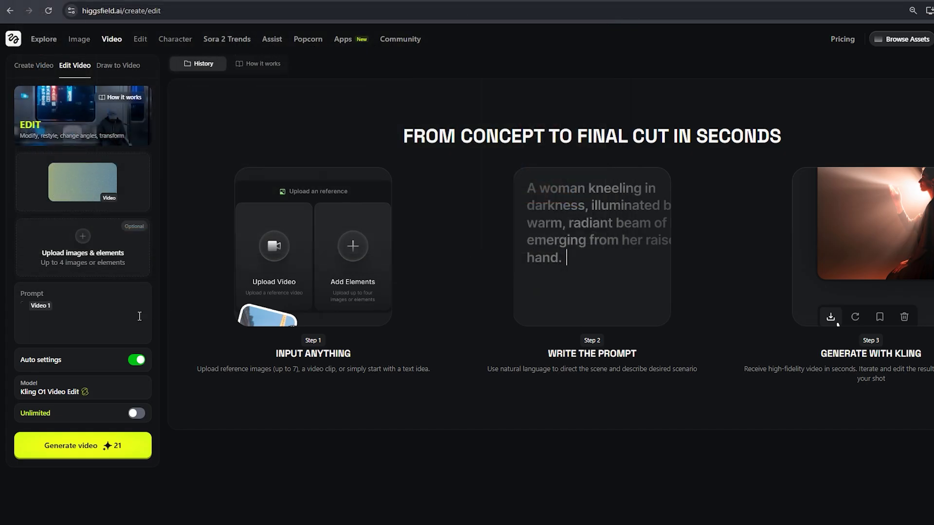
# Step: Add sofa.jpg and suit.jpg as reference images and switch Auto settings off
pyautogui.click(83, 237)
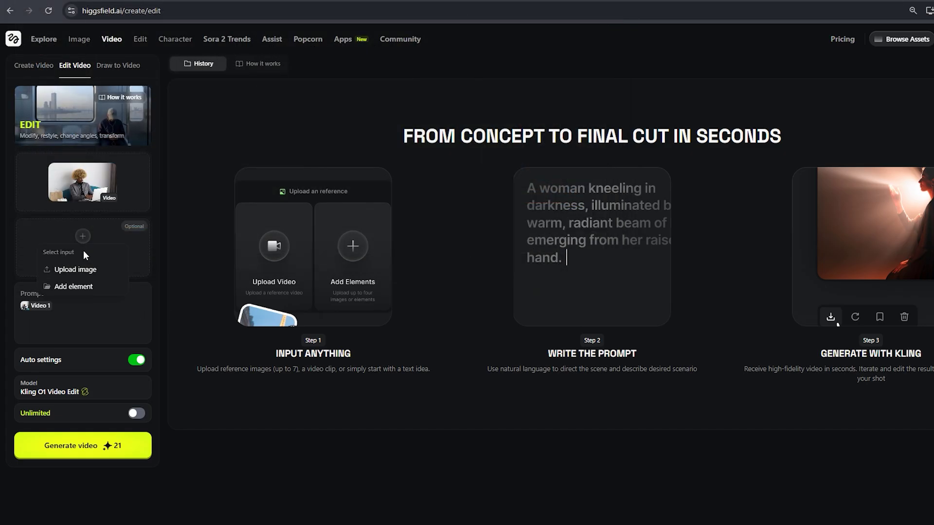
pyautogui.click(82, 270)
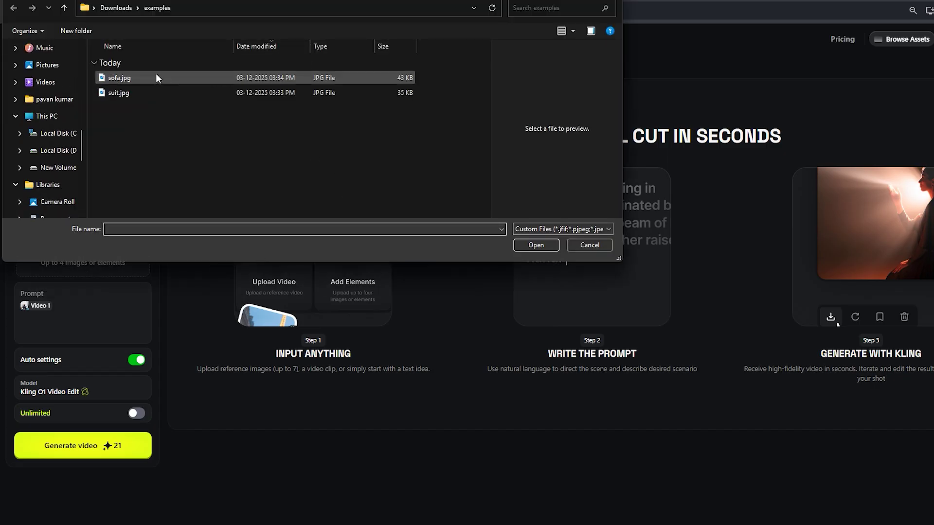
pyautogui.click(156, 77)
pyautogui.click(162, 93)
pyautogui.click(311, 138)
pyautogui.moveTo(334, 141); pyautogui.dragTo(265, 70)
pyautogui.click(539, 246)
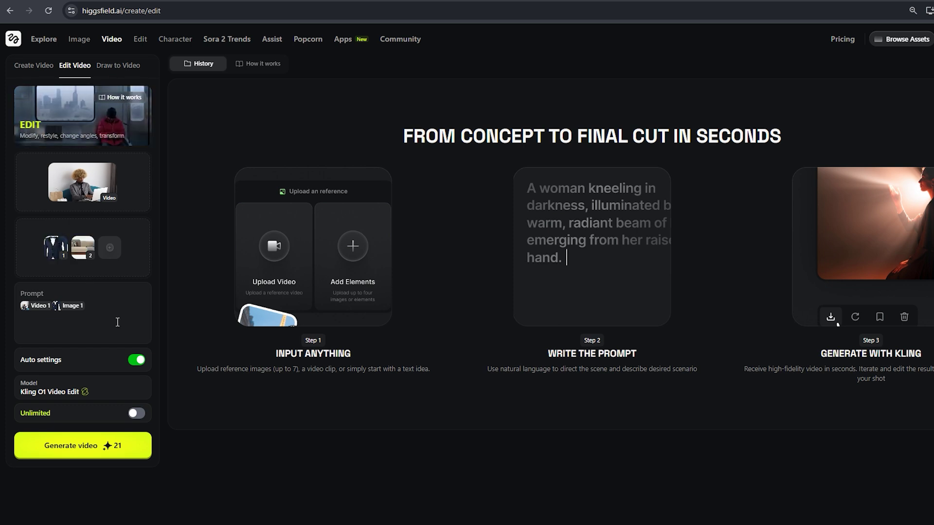
pyautogui.click(135, 361)
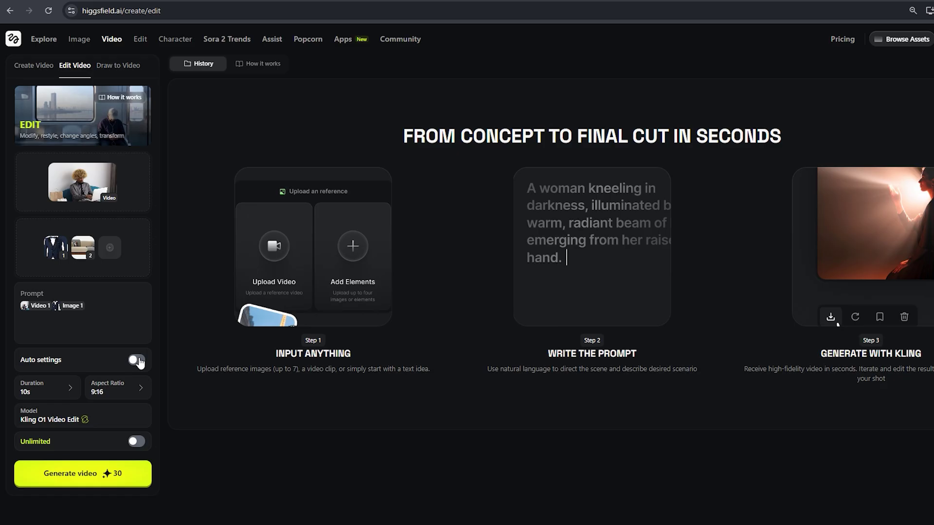
# Step: Keep 10s duration and 9:16 aspect ratio, re-enable Auto settings, and generate the video
pyautogui.click(54, 391)
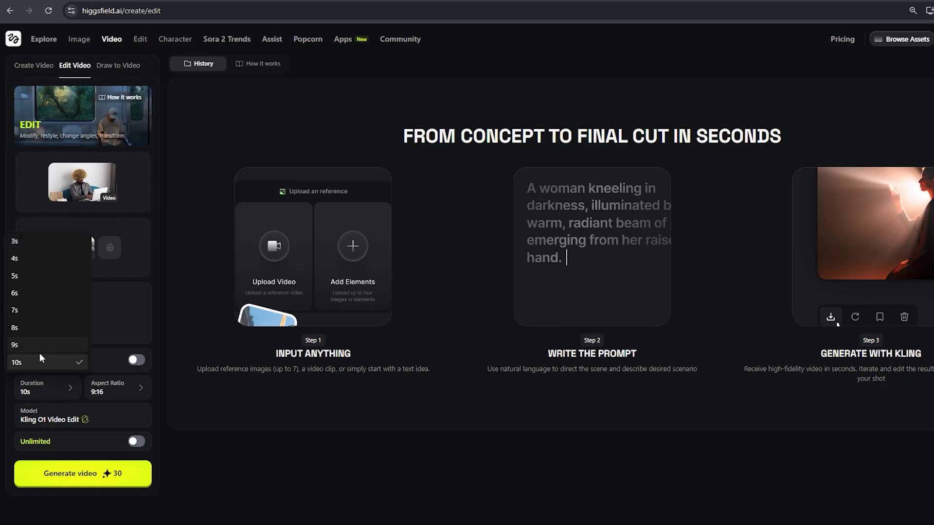
pyautogui.click(48, 389)
pyautogui.click(112, 389)
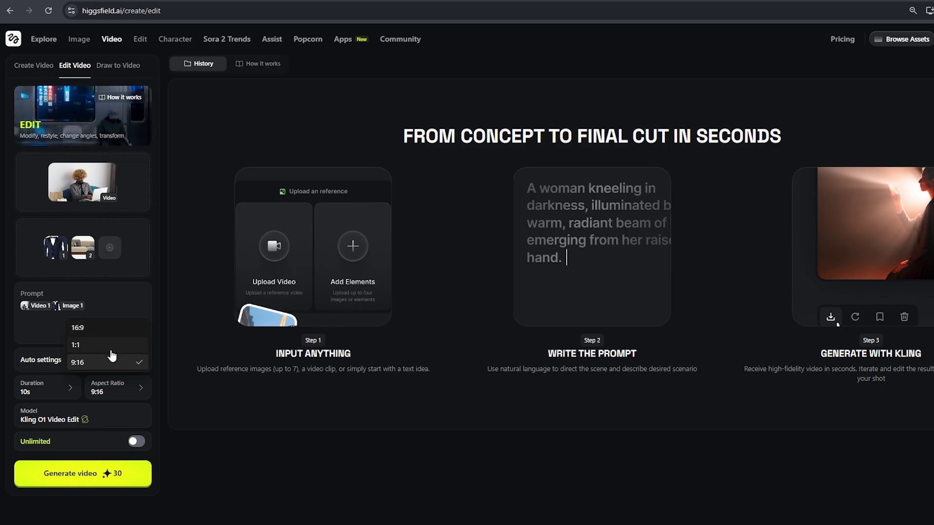
pyautogui.click(113, 368)
pyautogui.click(138, 362)
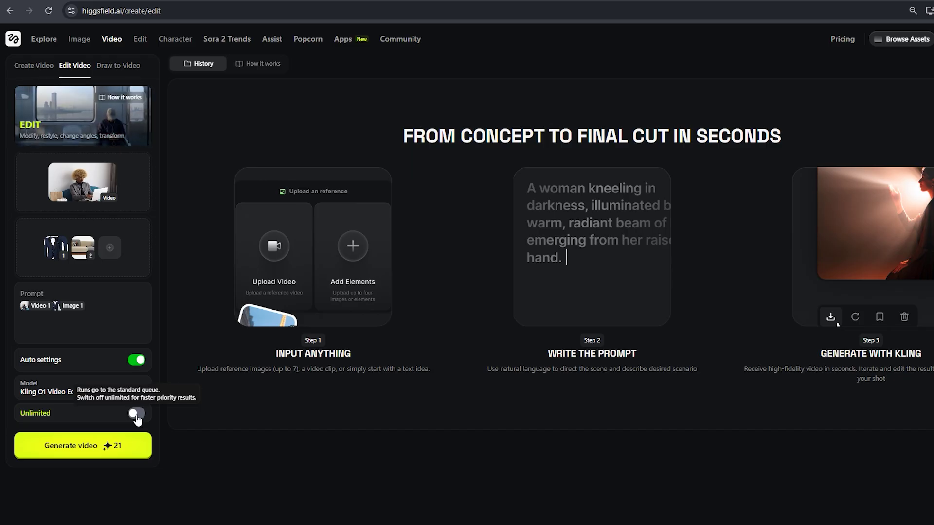
pyautogui.click(90, 453)
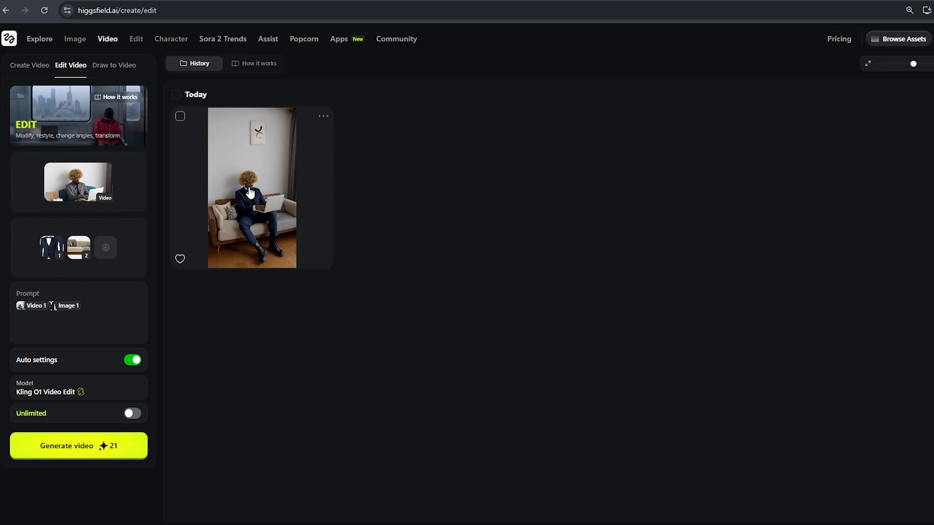
pyautogui.click(249, 193)
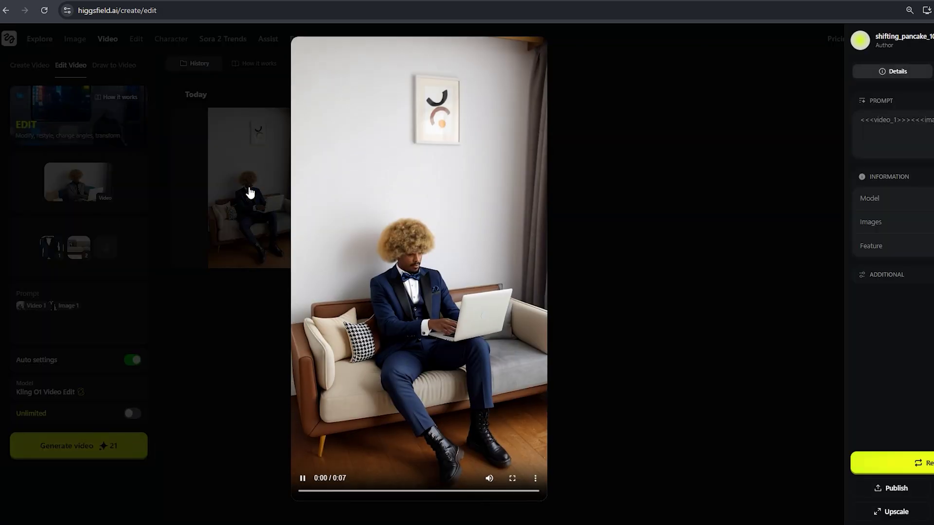
pyautogui.moveTo(493, 394)
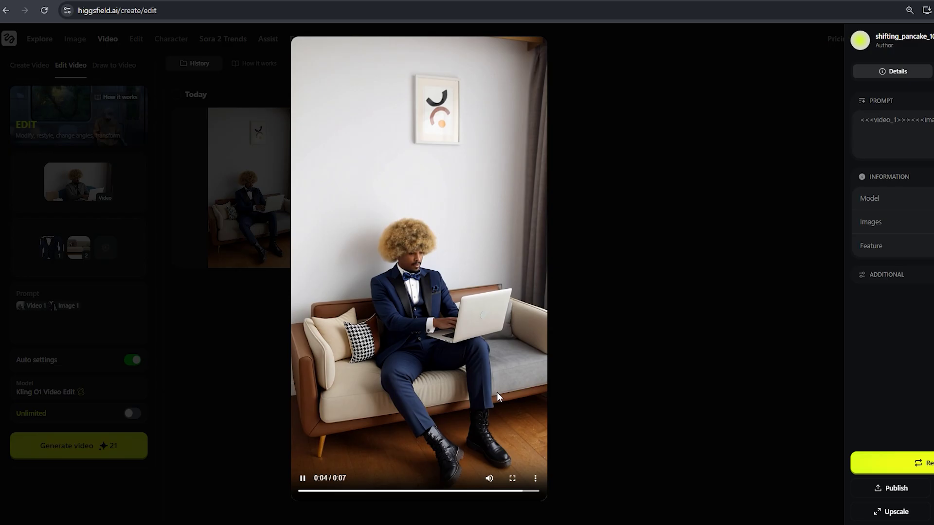
pyautogui.click(614, 395)
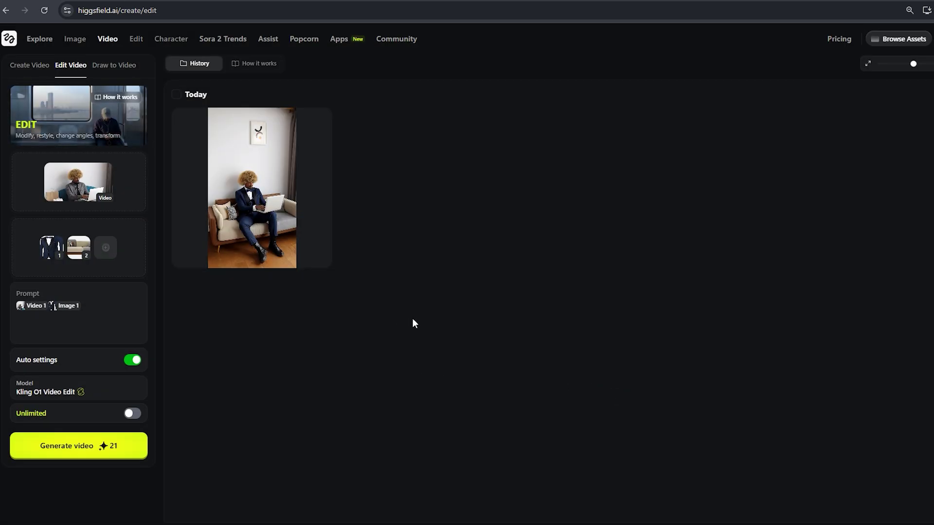
# Step: Open the Pricing page and scroll through the subscription plans
pyautogui.click(835, 42)
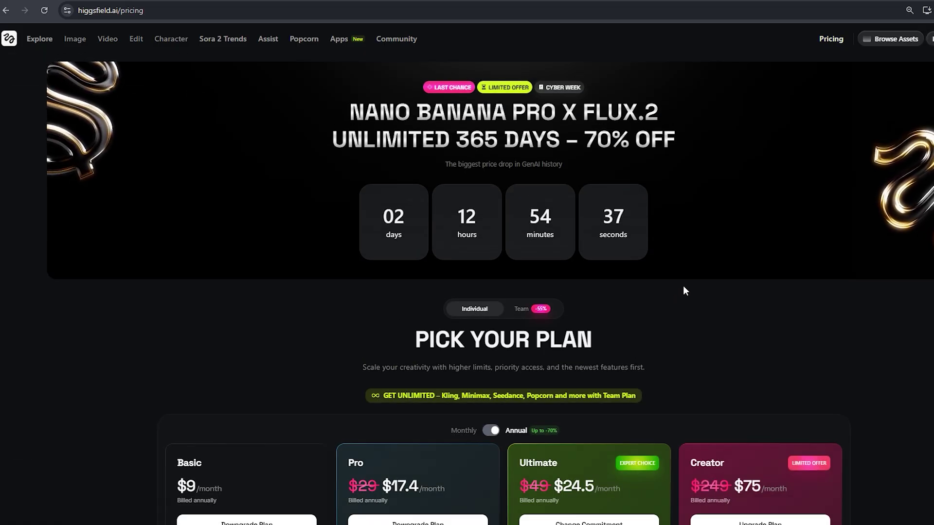
pyautogui.scroll(-3, 683, 287)
pyautogui.scroll(-3, 682, 285)
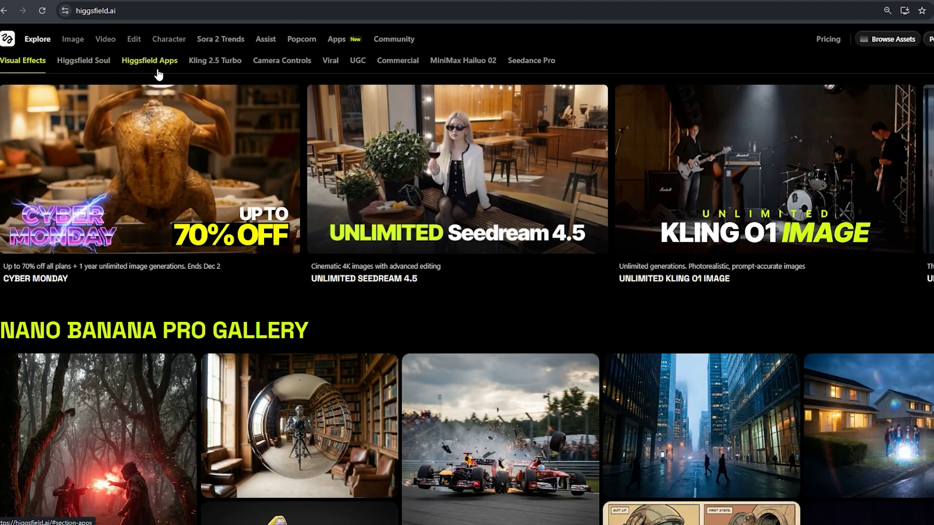
# Step: Jump to the Higgsfield Apps section and scroll through the Explore grid
pyautogui.click(167, 72)
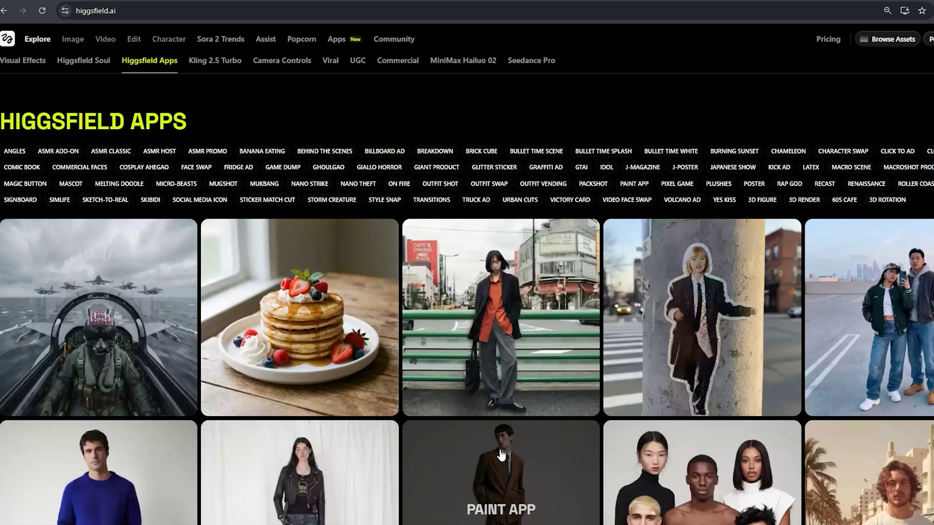
pyautogui.scroll(-10, 500, 450)
pyautogui.scroll(-8, 501, 450)
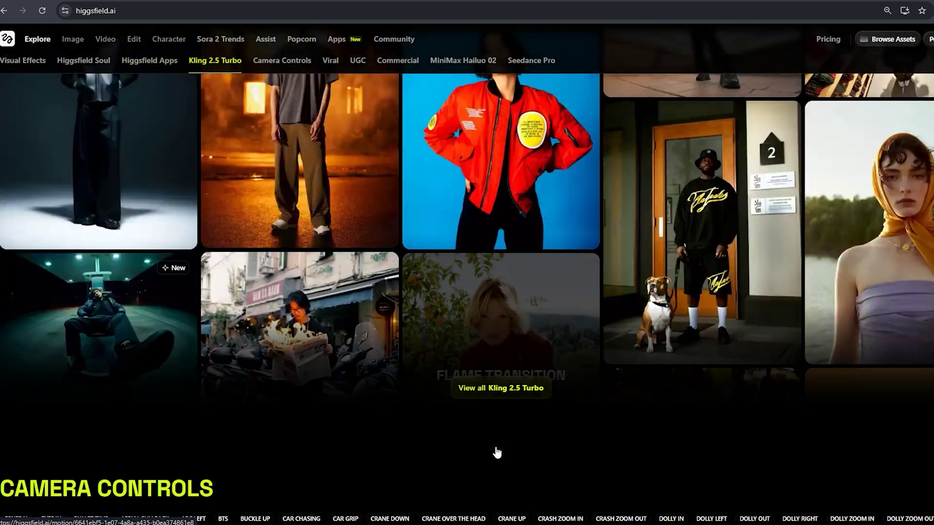
pyautogui.scroll(4, 496, 453)
pyautogui.scroll(3, 496, 452)
pyautogui.scroll(-3, 497, 453)
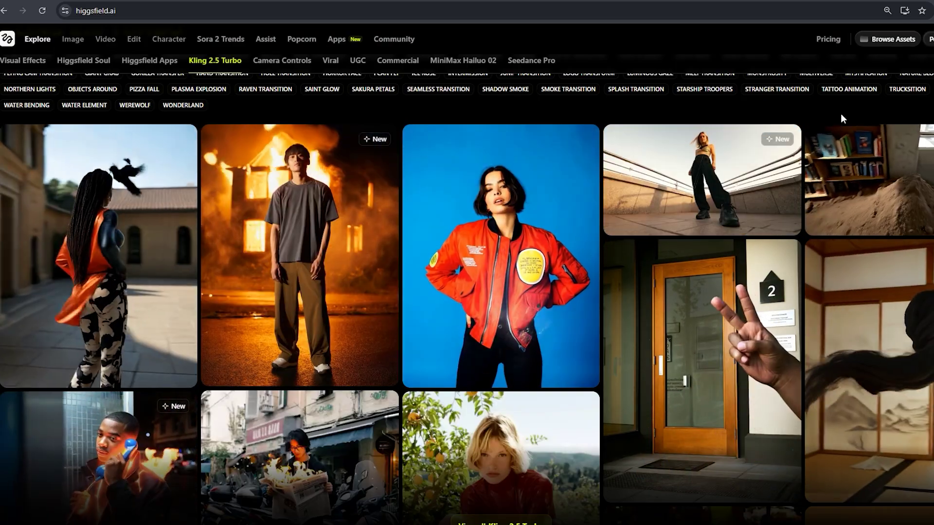
# Step: Open 'View all Kling 2.5 Turbo' and scroll through its preset tags and example clips
pyautogui.moveTo(709, 387)
pyautogui.scroll(-1, 709, 388)
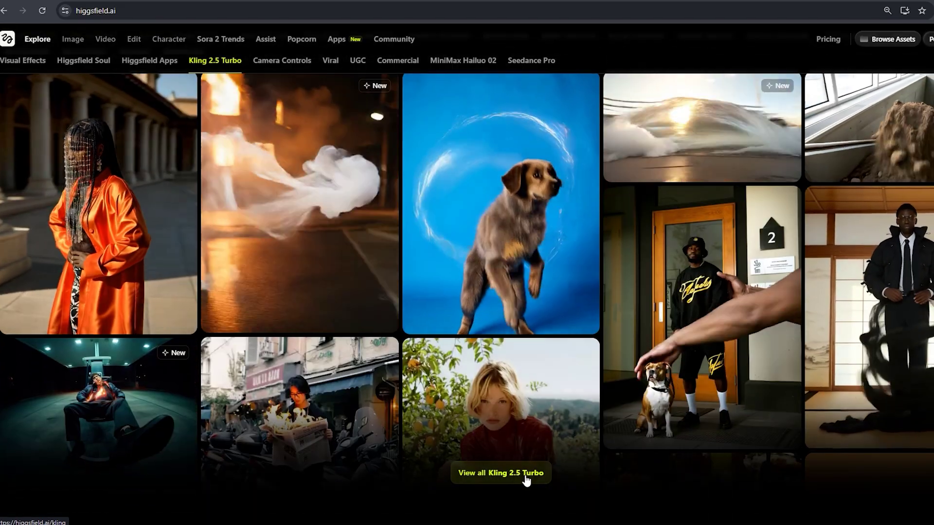
pyautogui.click(528, 479)
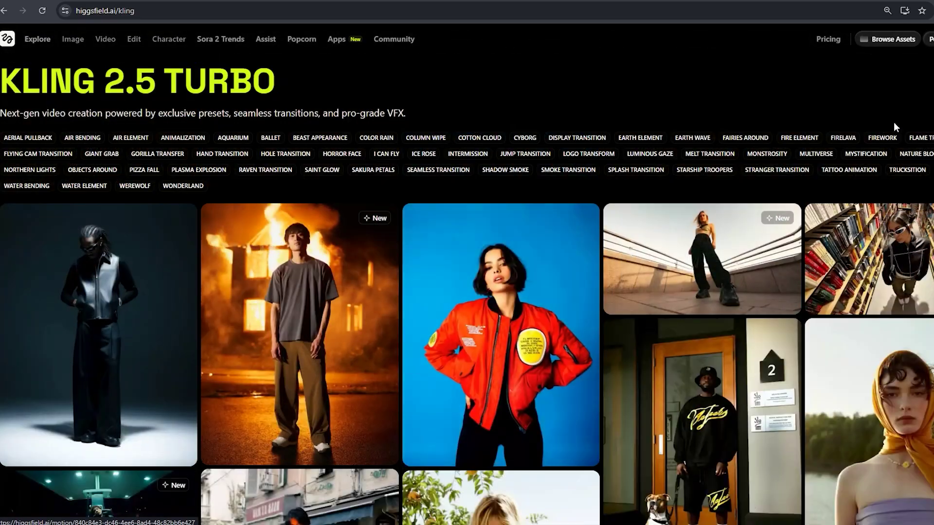
pyautogui.scroll(-1, 899, 124)
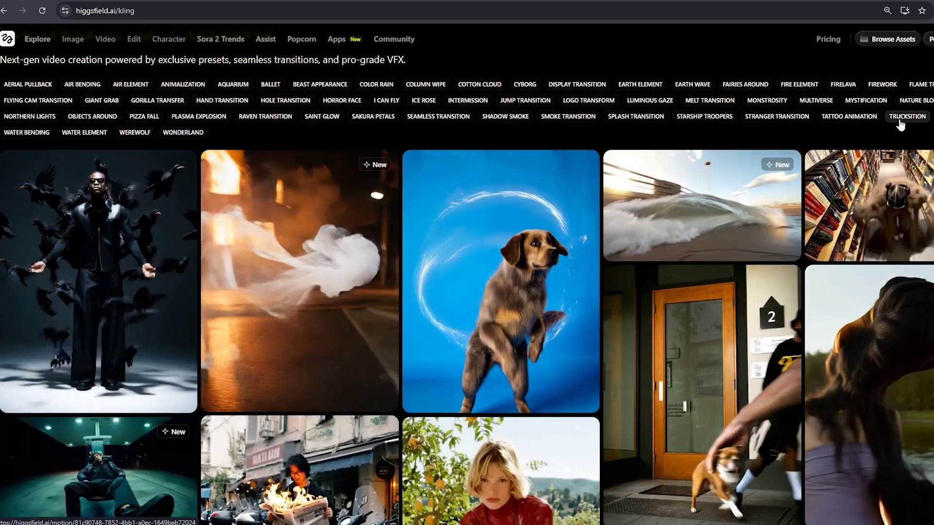
pyautogui.scroll(-1, 900, 124)
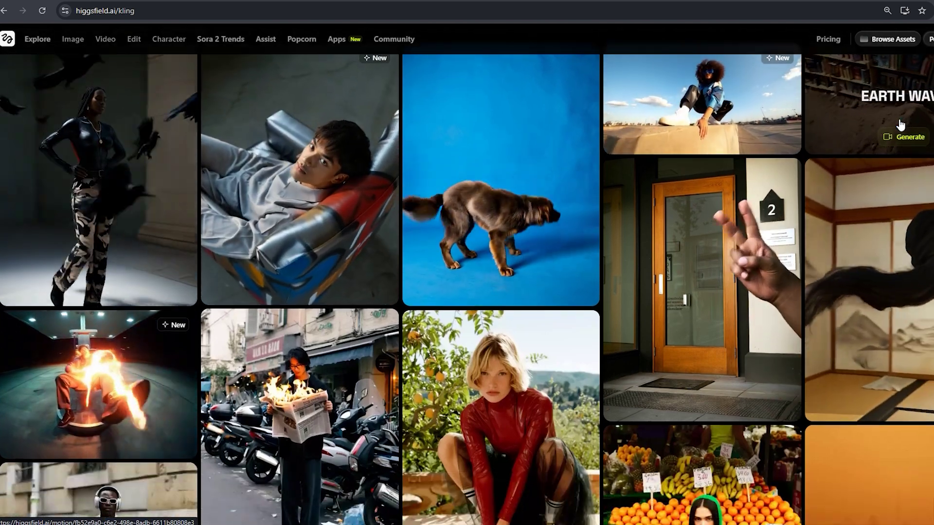
pyautogui.scroll(-2, 900, 123)
pyautogui.scroll(-2, 899, 124)
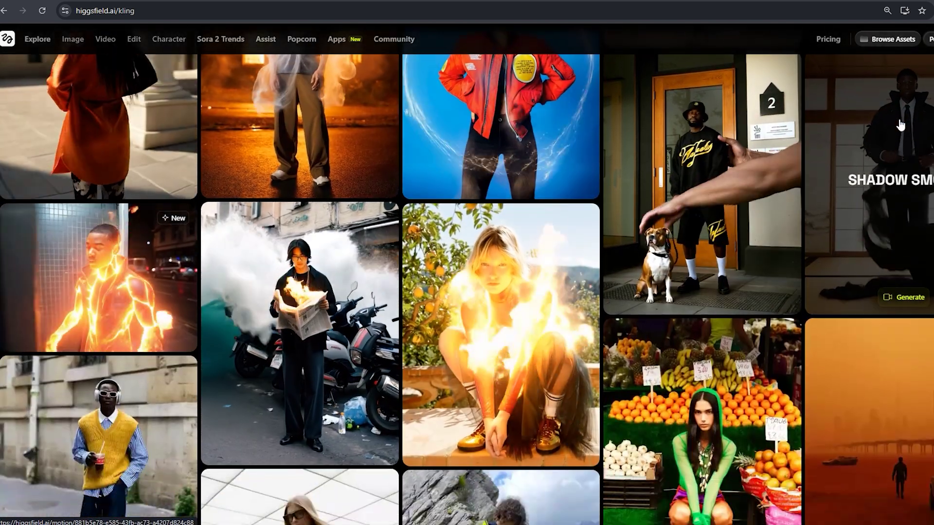
pyautogui.scroll(-1, 900, 126)
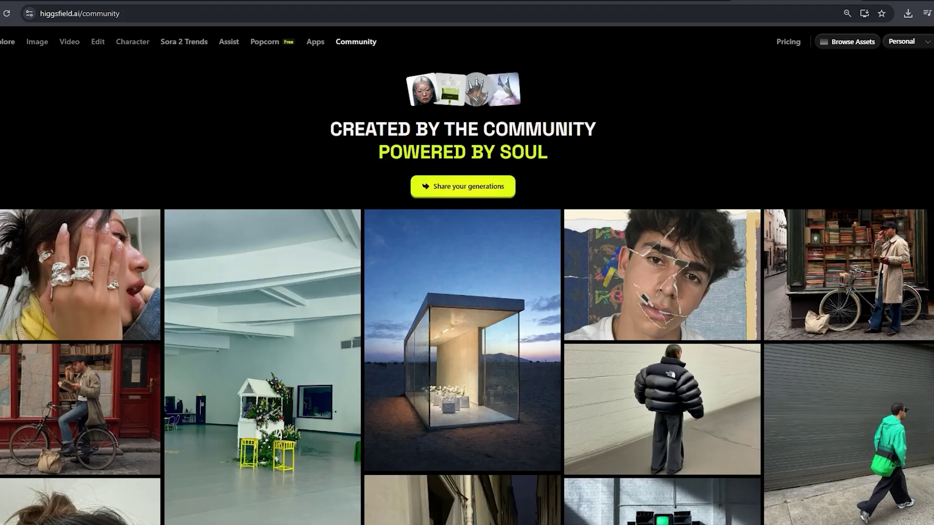
# Step: Scroll down through the Community grid of user-generated images like street fashion portraits
pyautogui.scroll(-5, 467, 291)
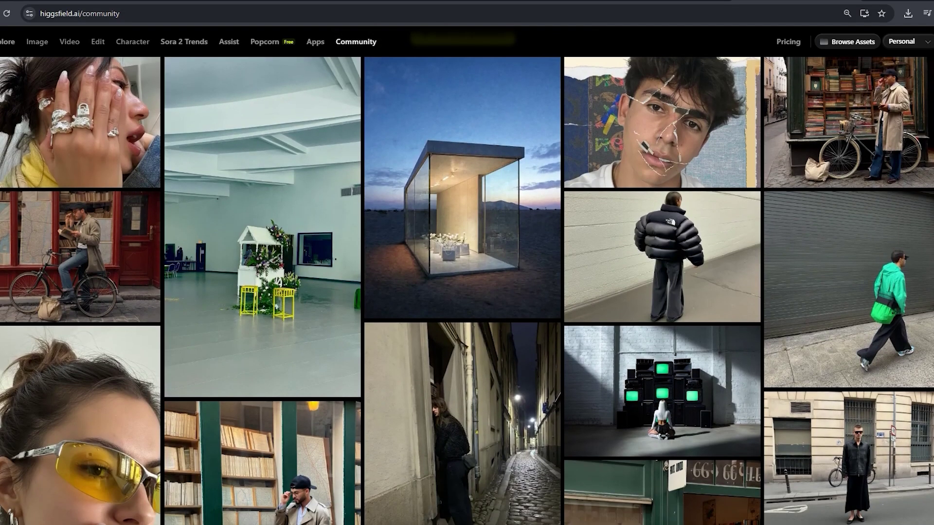
pyautogui.scroll(-5, 467, 292)
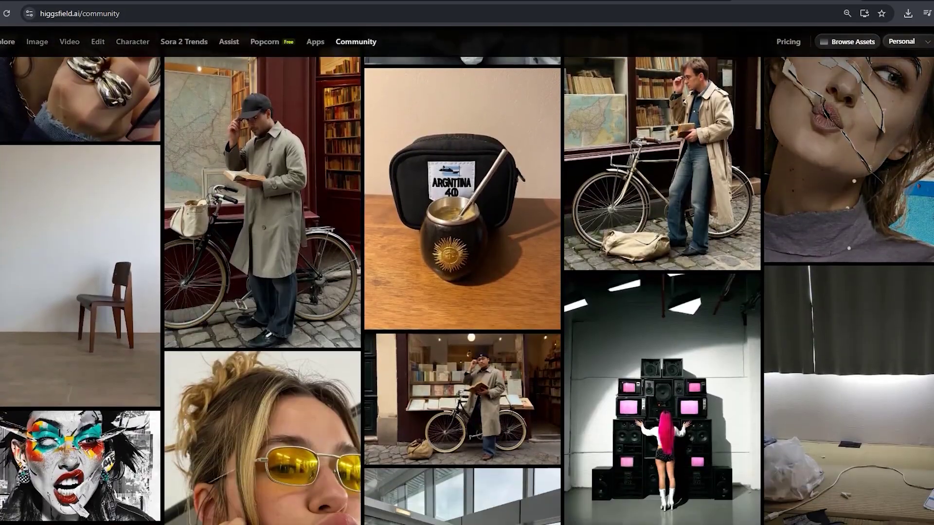
pyautogui.scroll(-6, 467, 292)
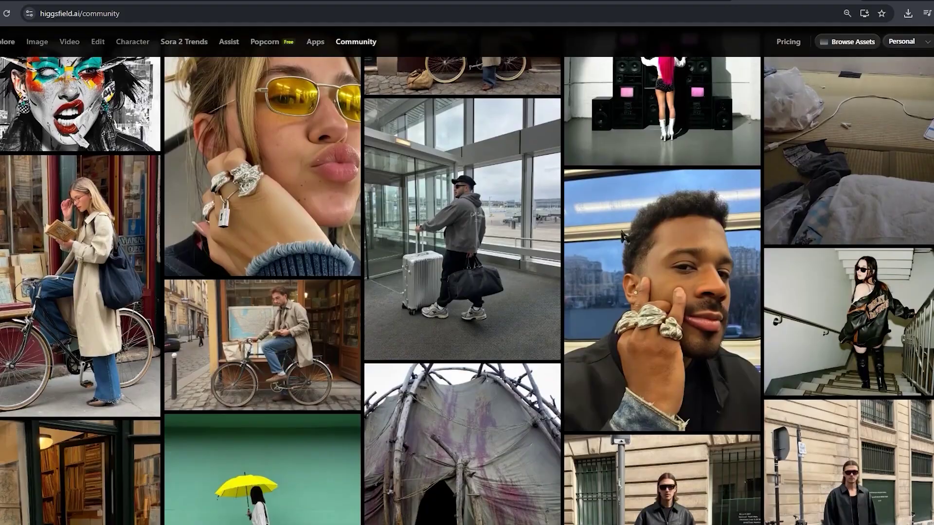
pyautogui.scroll(-7, 467, 292)
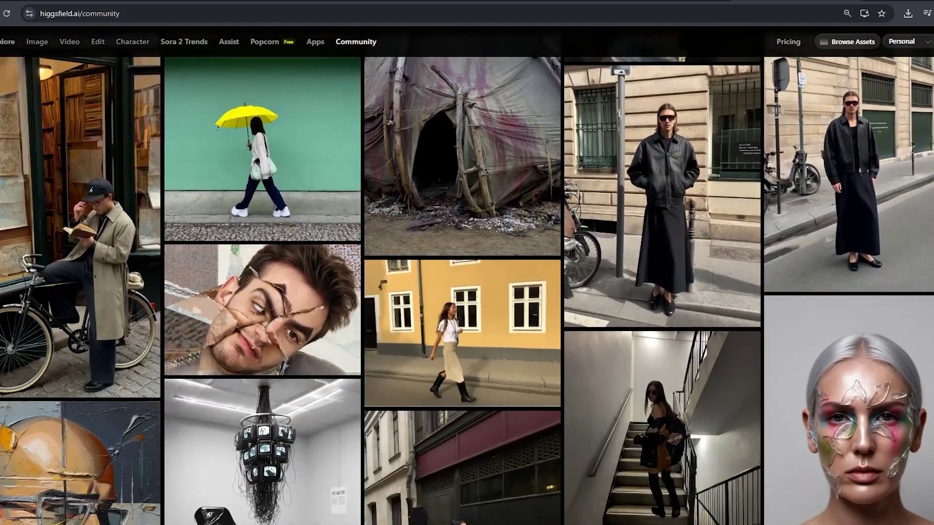
pyautogui.scroll(-10, 467, 292)
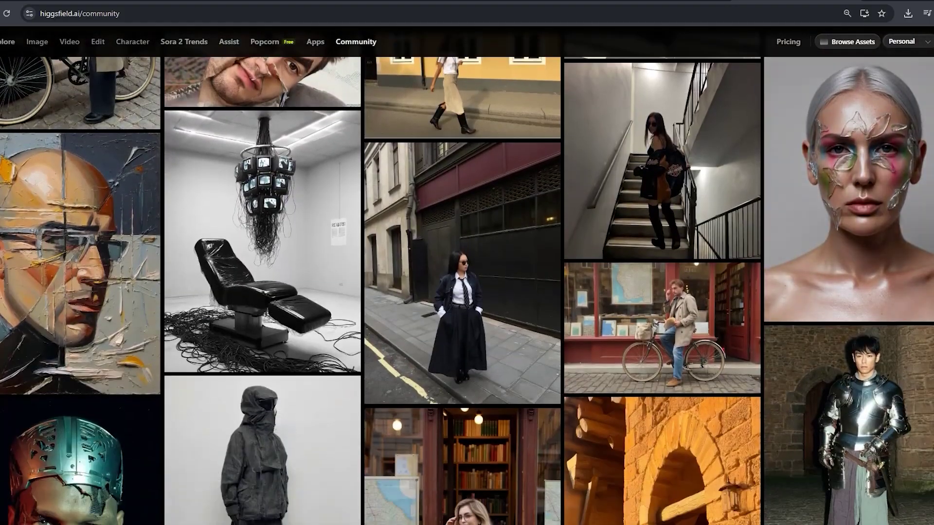
pyautogui.scroll(-8, 467, 292)
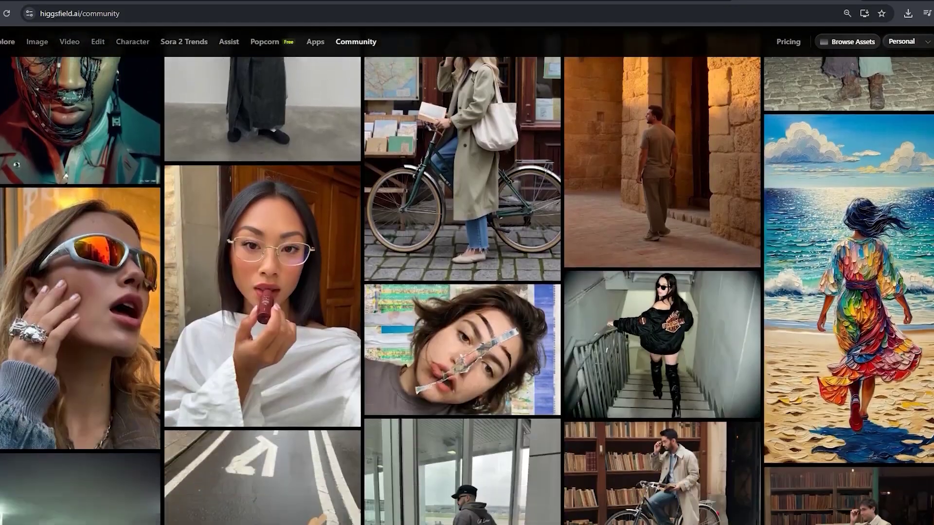
pyautogui.scroll(-12, 467, 292)
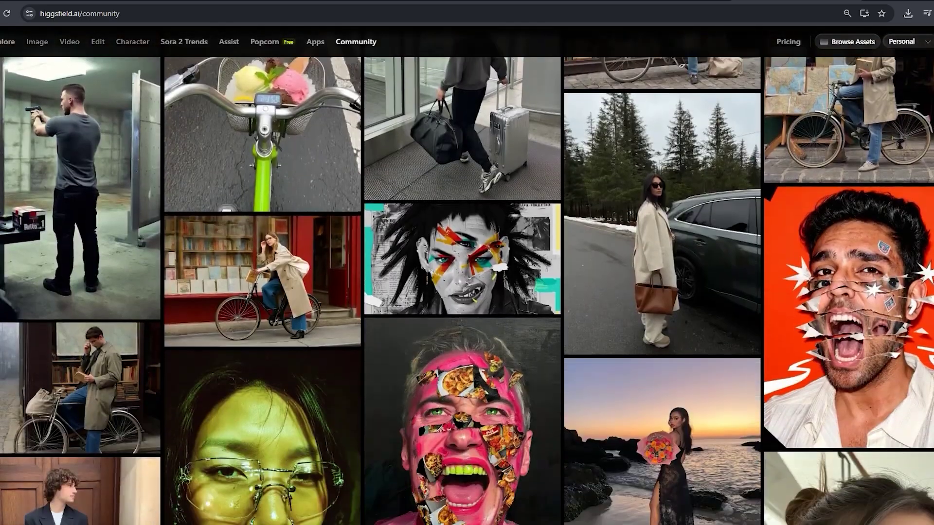
pyautogui.scroll(-10, 466, 291)
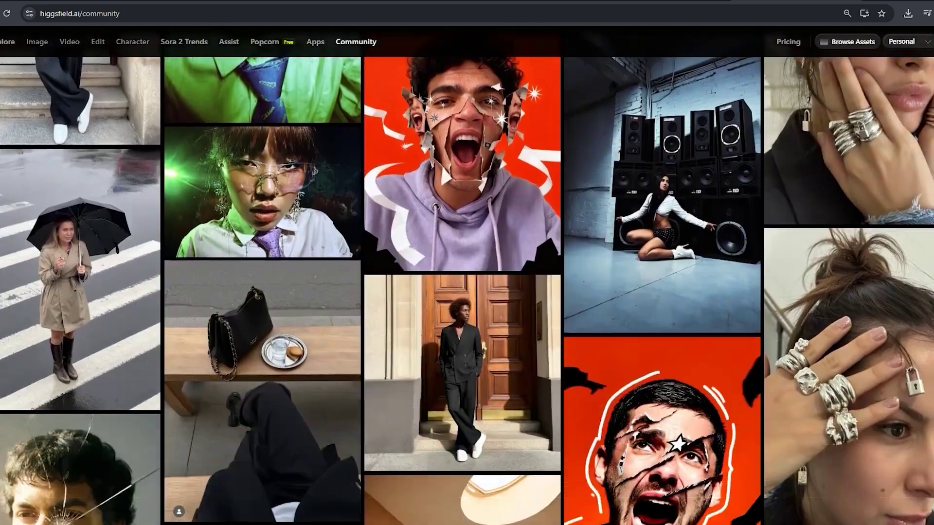
pyautogui.scroll(-9, 467, 292)
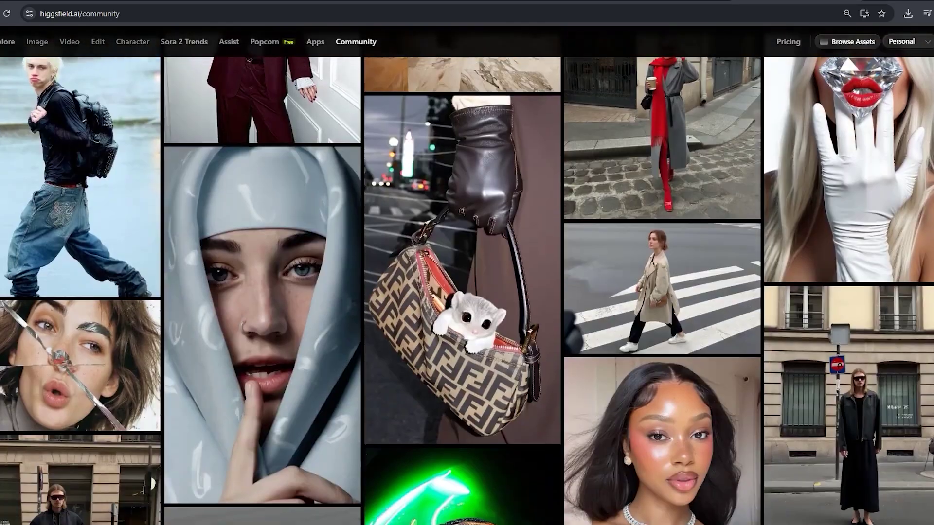
pyautogui.scroll(-3, 467, 292)
pyautogui.scroll(-5, 467, 292)
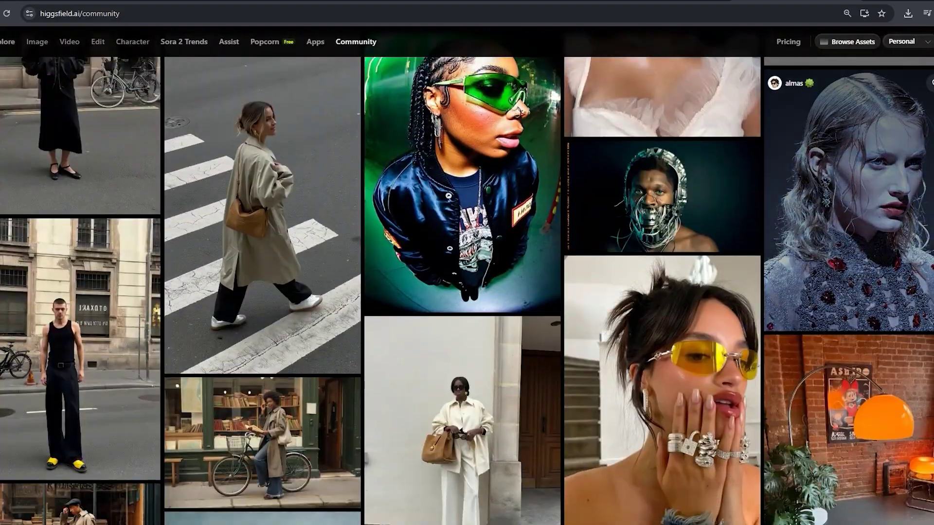
pyautogui.click(315, 41)
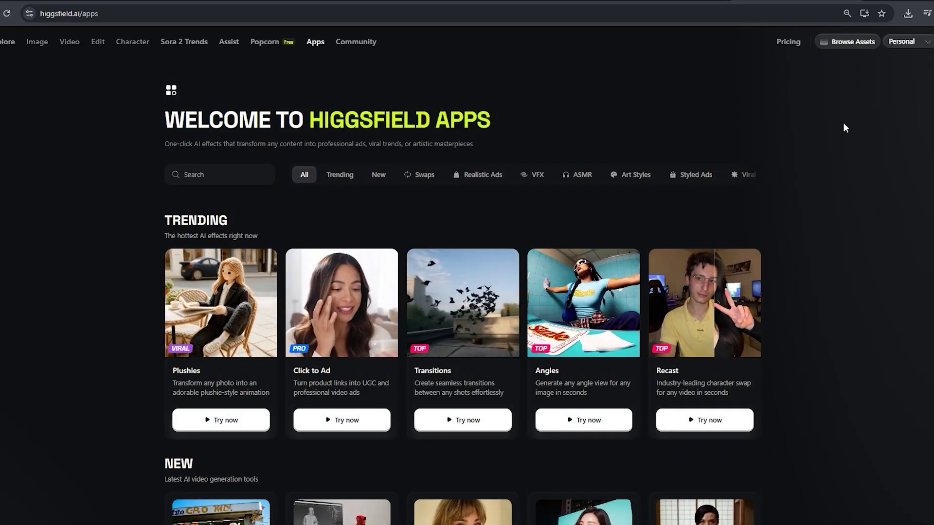
# Step: Scroll the Apps page through the Trending, New, Swaps, Realistic Ads and VFX rows
pyautogui.scroll(-1, 844, 124)
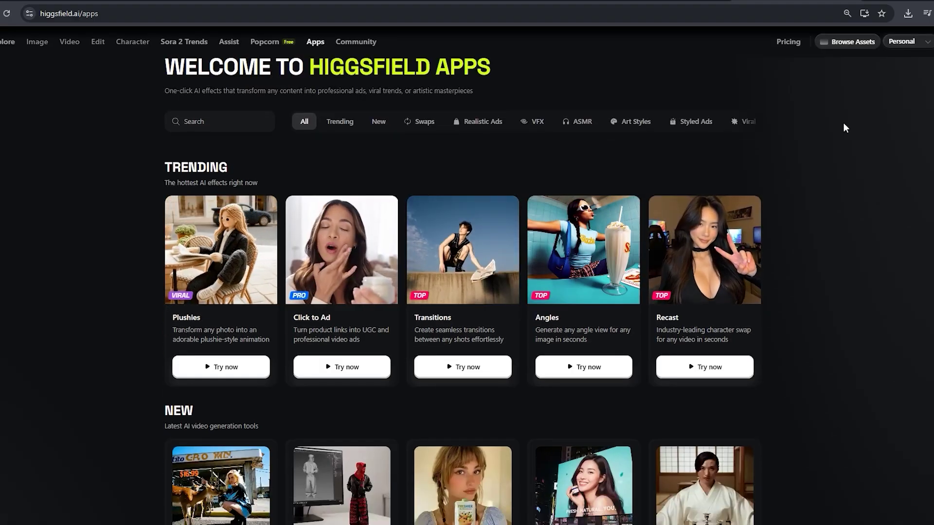
pyautogui.scroll(-2, 844, 124)
pyautogui.scroll(-3, 844, 124)
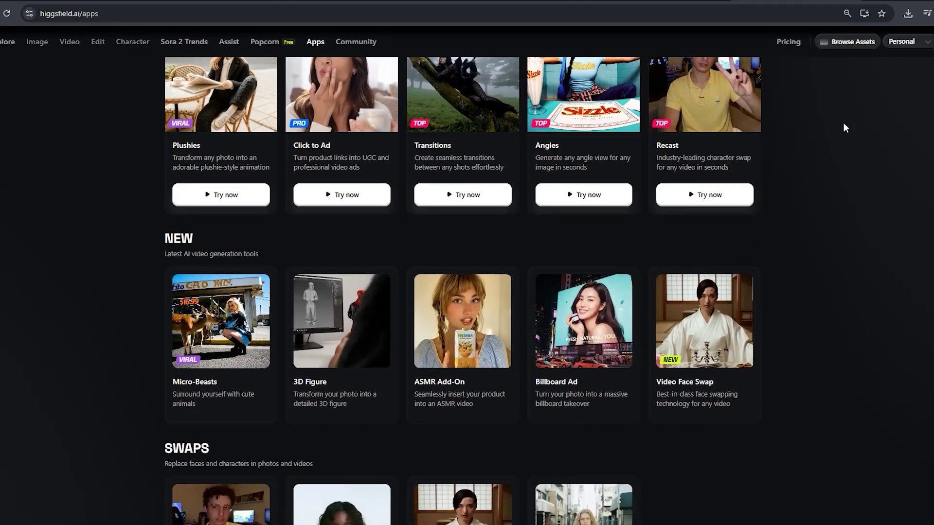
pyautogui.scroll(-5, 844, 127)
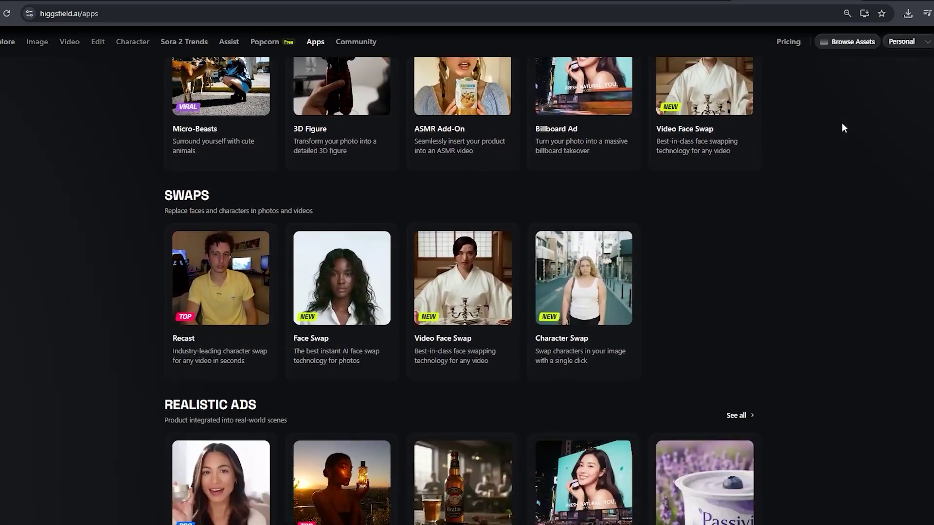
pyautogui.scroll(-4, 843, 127)
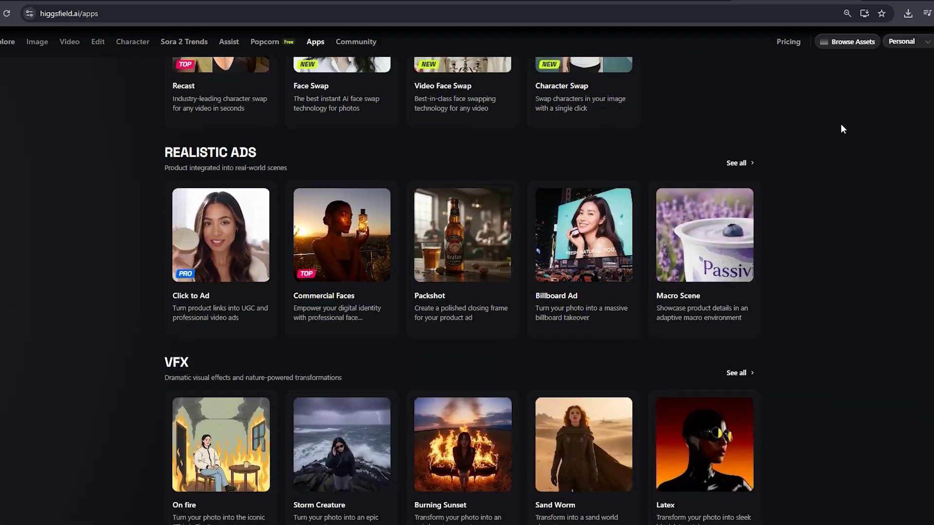
pyautogui.scroll(-2, 842, 128)
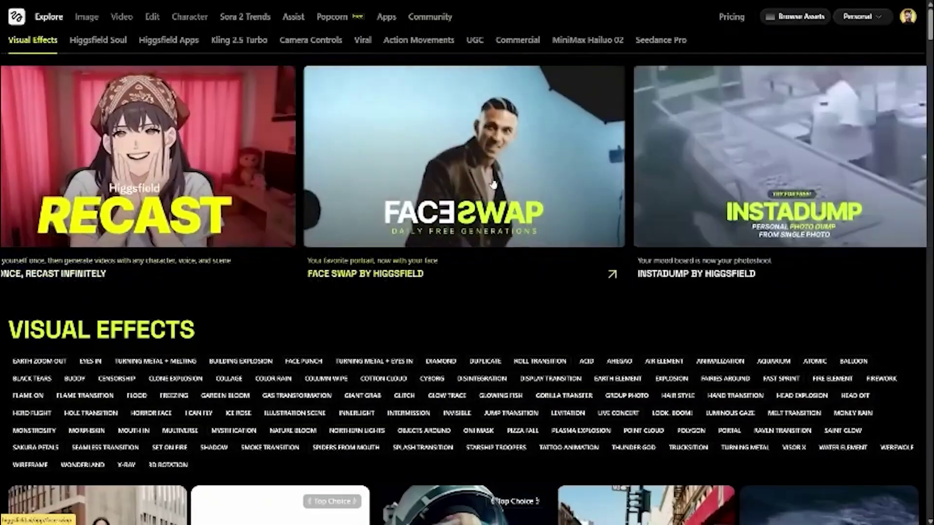
pyautogui.scroll(-6, 470, 146)
pyautogui.scroll(-9, 392, 197)
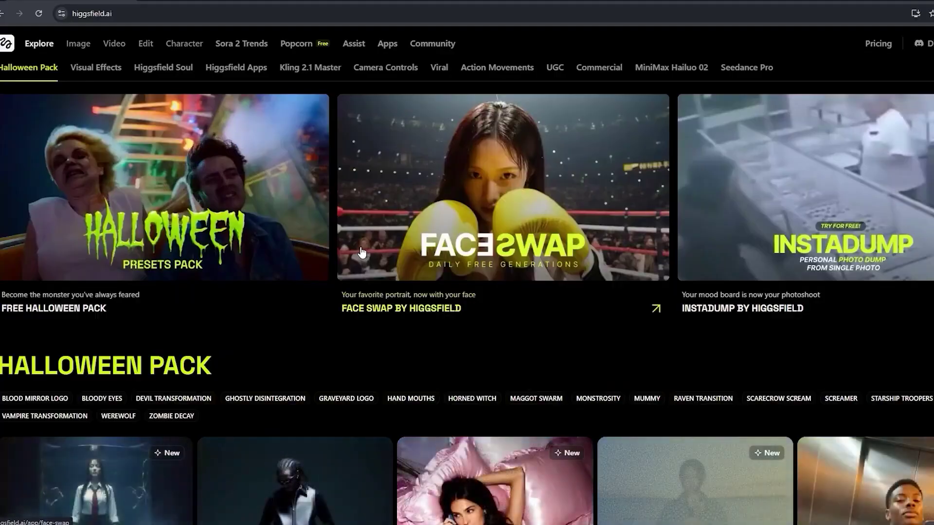
pyautogui.scroll(-7, 414, 378)
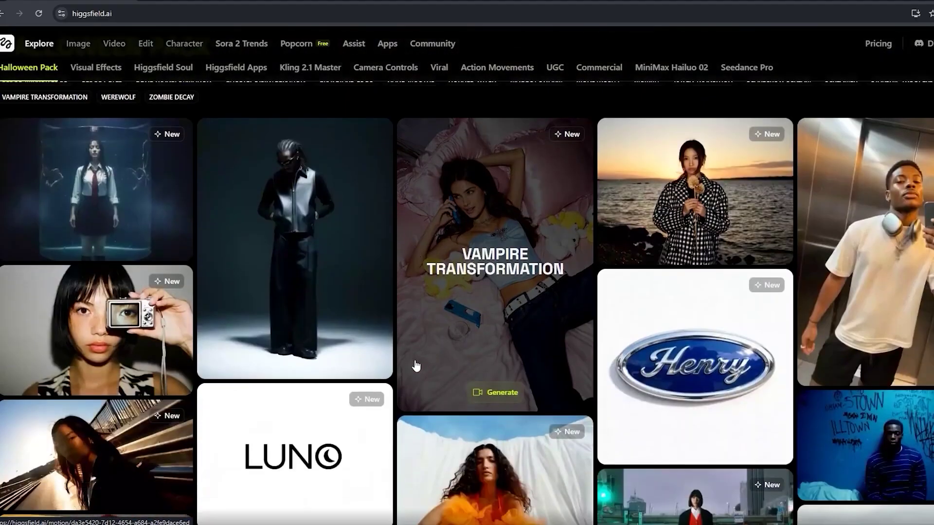
pyautogui.scroll(-7, 416, 366)
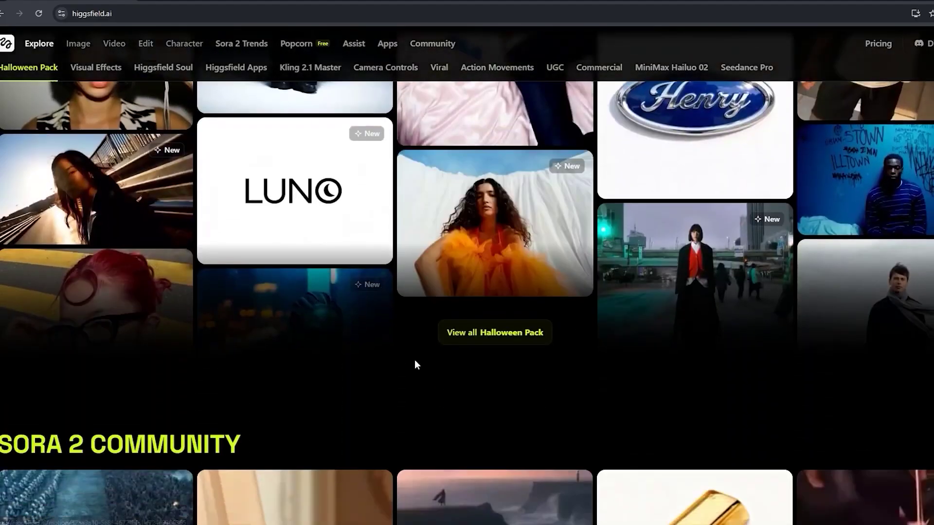
pyautogui.scroll(-9, 415, 361)
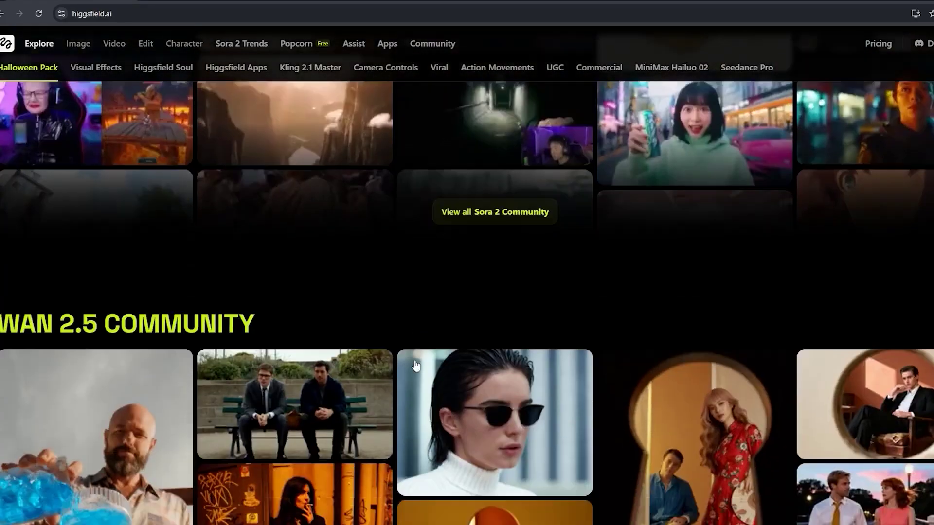
pyautogui.scroll(-9, 415, 362)
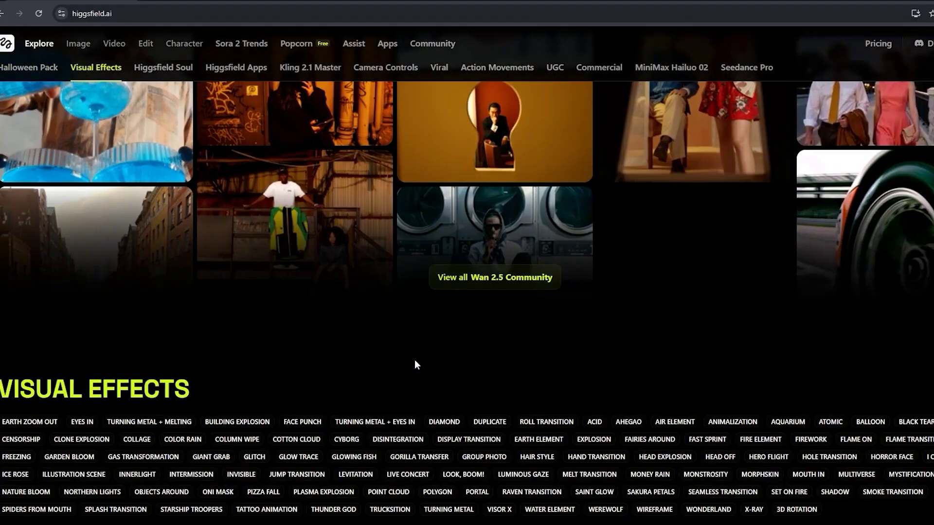
pyautogui.scroll(-8, 416, 366)
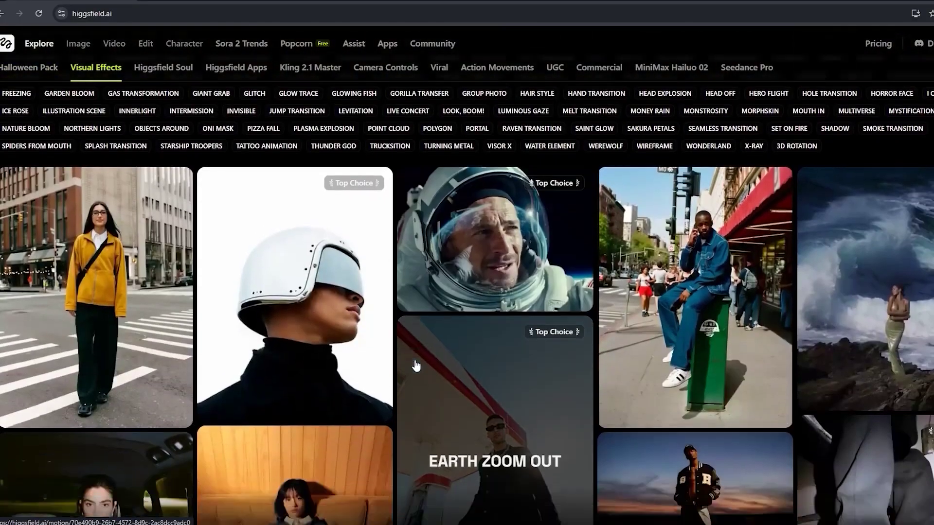
pyautogui.scroll(-10, 416, 366)
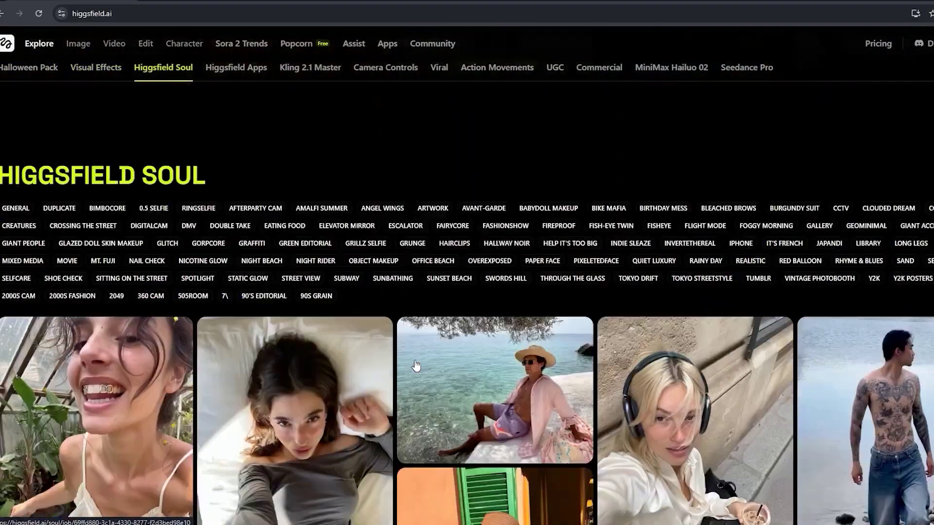
pyautogui.scroll(-4, 416, 366)
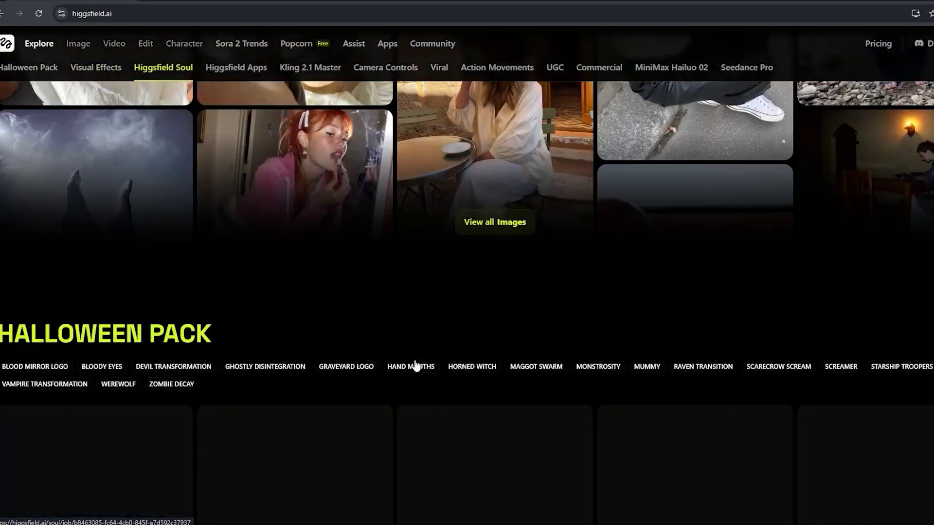
pyautogui.scroll(-10, 416, 366)
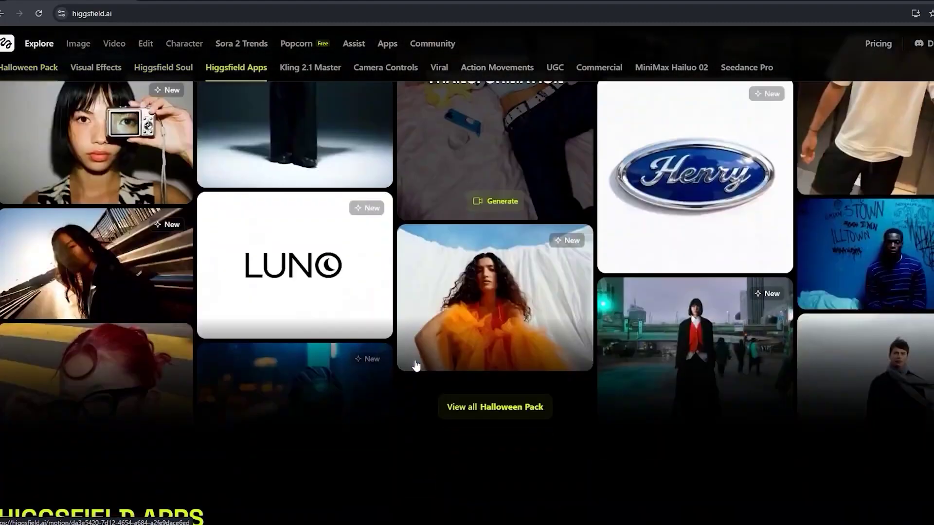
pyautogui.scroll(-7, 415, 361)
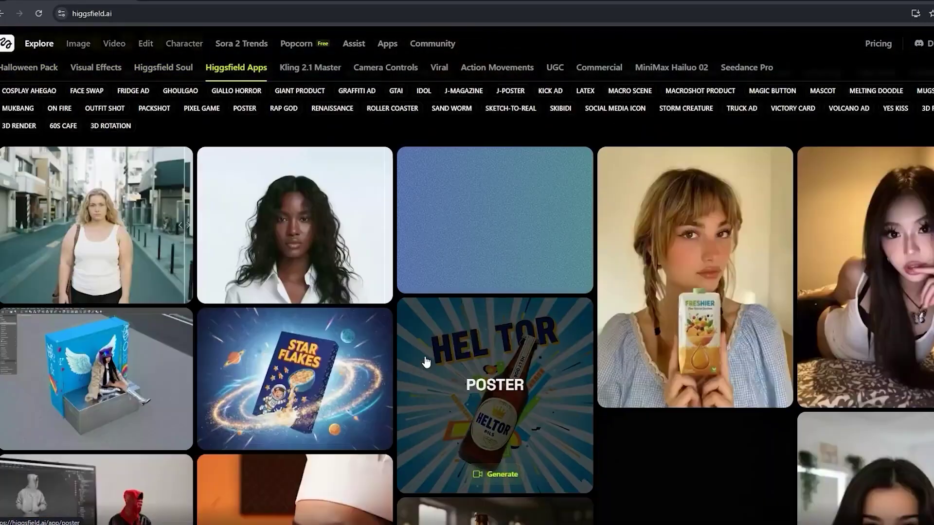
pyautogui.scroll(-20, 416, 364)
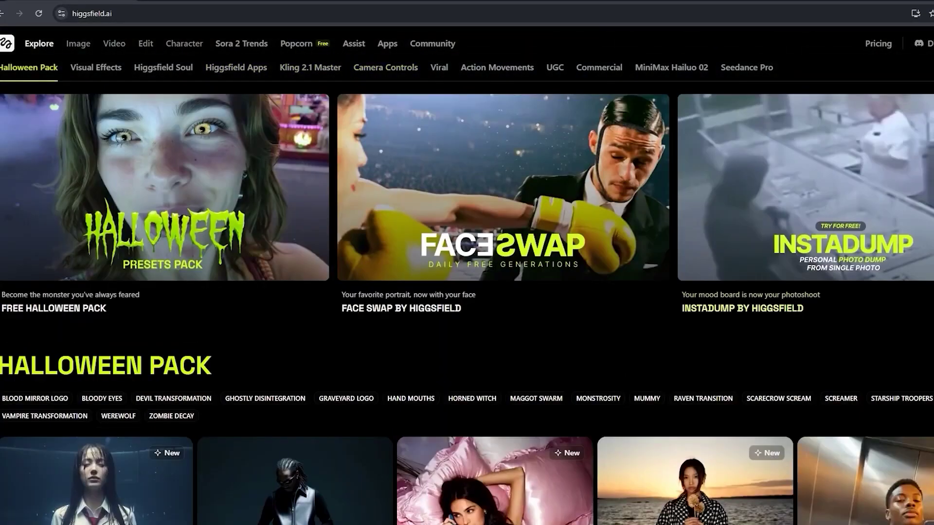
# Step: Scroll the Explore page from Halloween Pack through every preset section to the footer
pyautogui.scroll(-9, 466, 301)
pyautogui.scroll(-14, 467, 263)
pyautogui.scroll(-18, 467, 263)
pyautogui.scroll(-18, 467, 263)
pyautogui.scroll(-18, 467, 263)
pyautogui.scroll(-14, 467, 262)
pyautogui.scroll(-15, 467, 263)
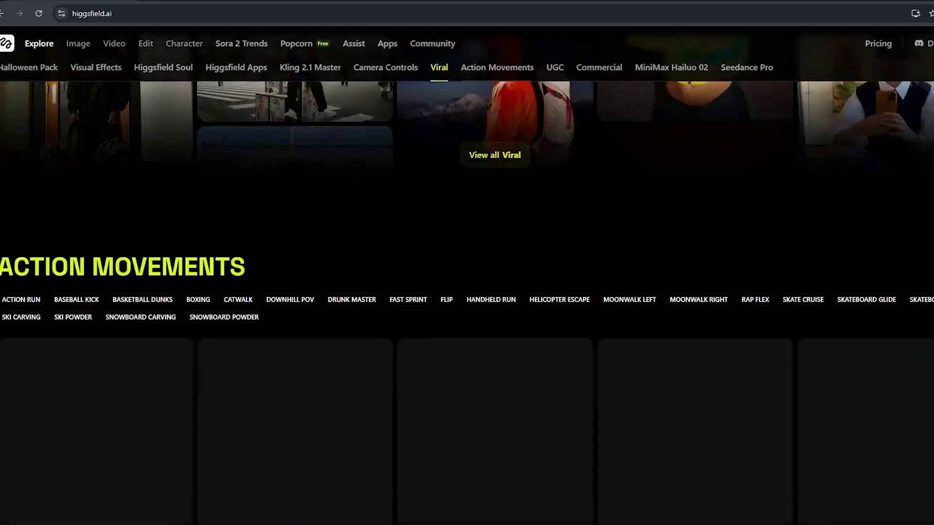
pyautogui.scroll(-12, 467, 263)
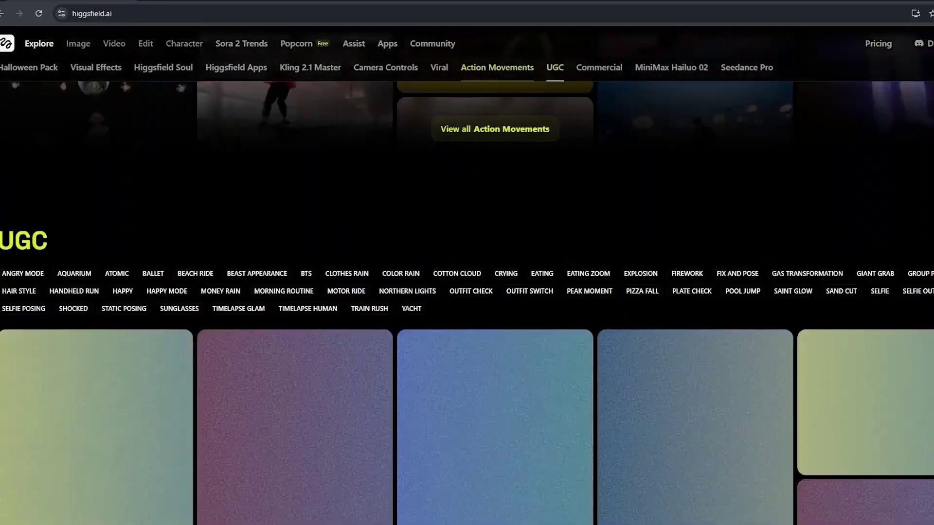
pyautogui.scroll(-8, 467, 263)
pyautogui.scroll(-10, 467, 262)
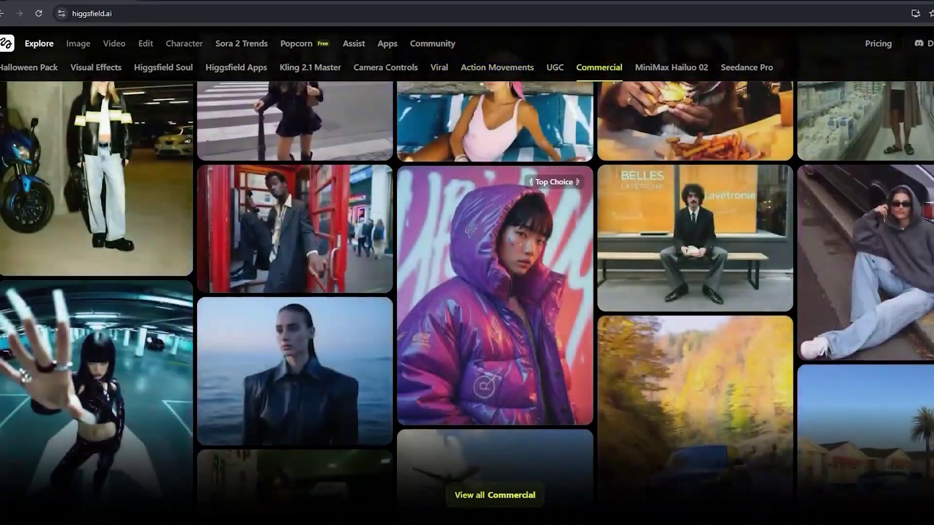
pyautogui.scroll(-10, 467, 262)
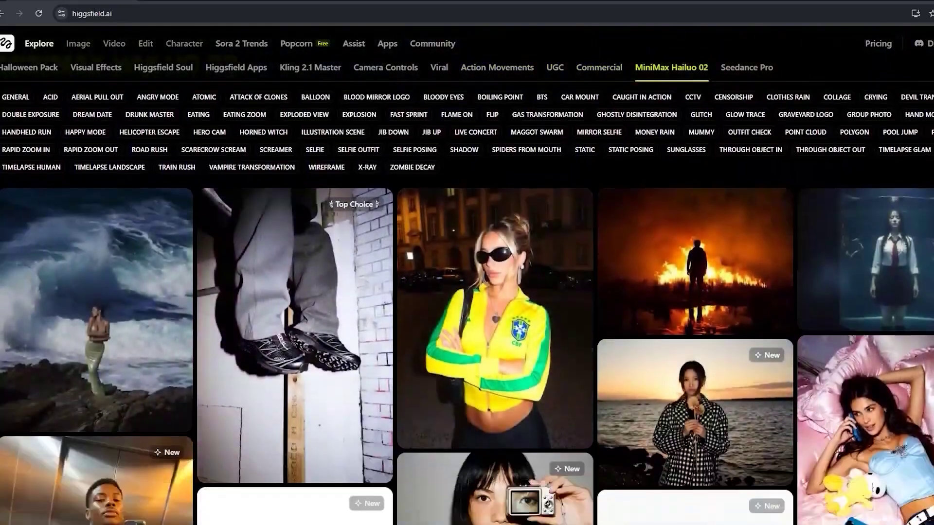
pyautogui.scroll(-15, 467, 262)
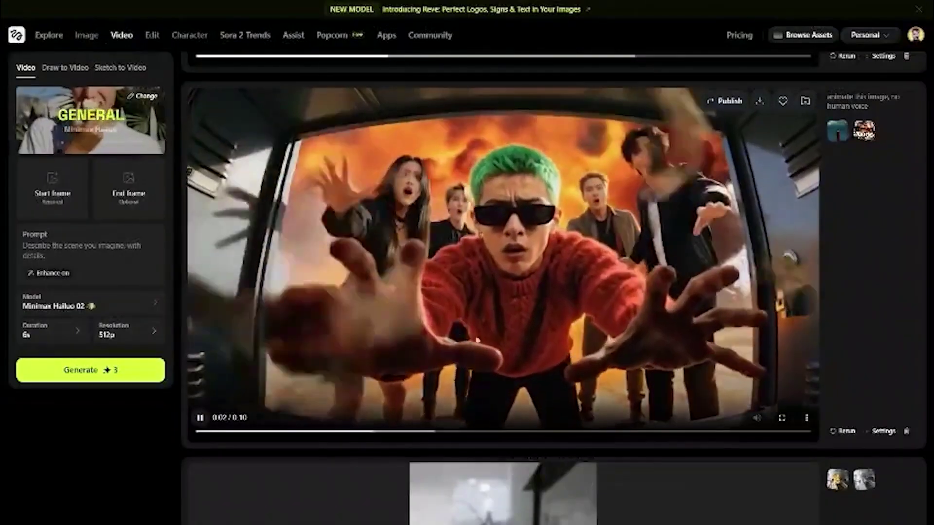
# Step: Go to Popcorn and load the noir detective storyboard project from the sidebar
pyautogui.click(333, 39)
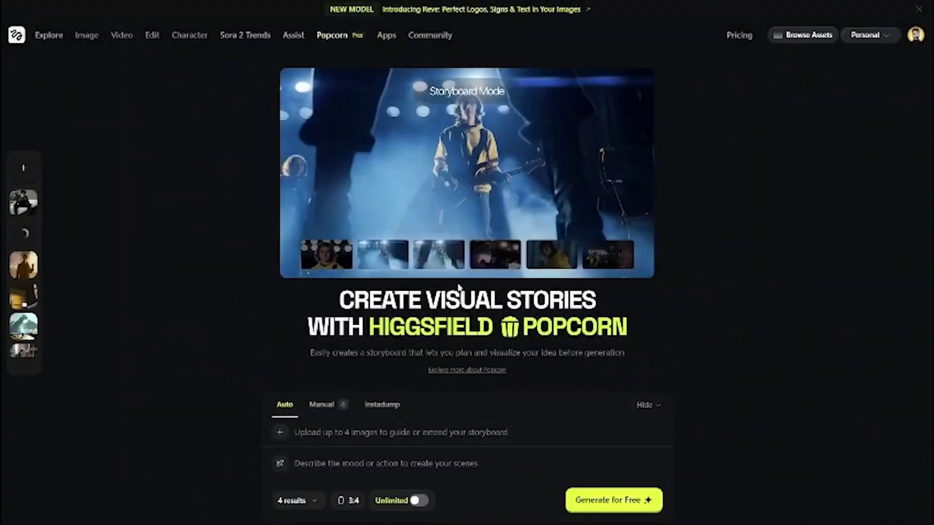
pyautogui.click(22, 267)
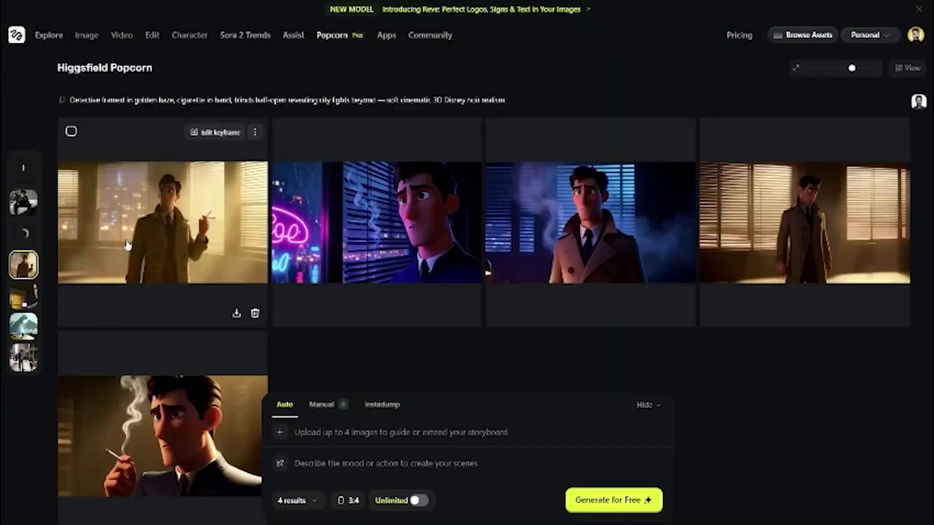
pyautogui.scroll(-2, 126, 344)
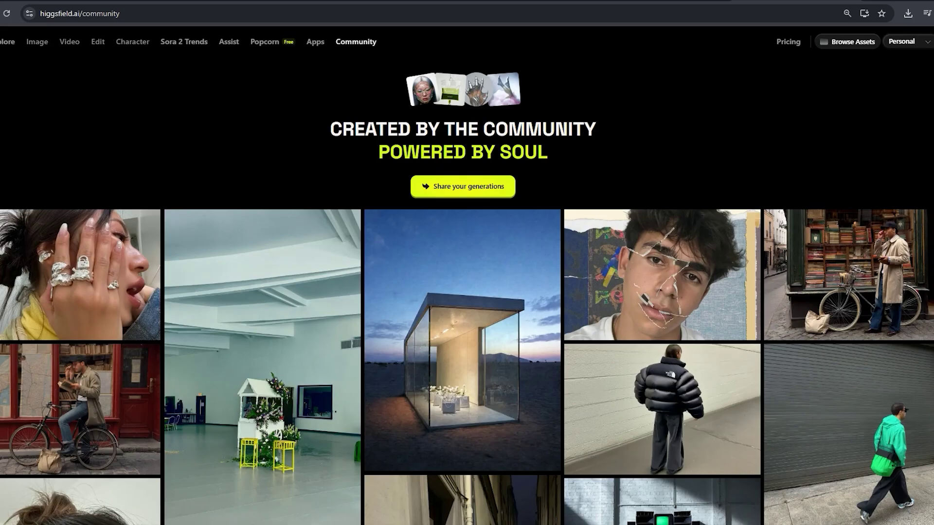
# Step: Scroll down the Community grid past more user-made street-fashion and portrait images
pyautogui.scroll(-5, 467, 291)
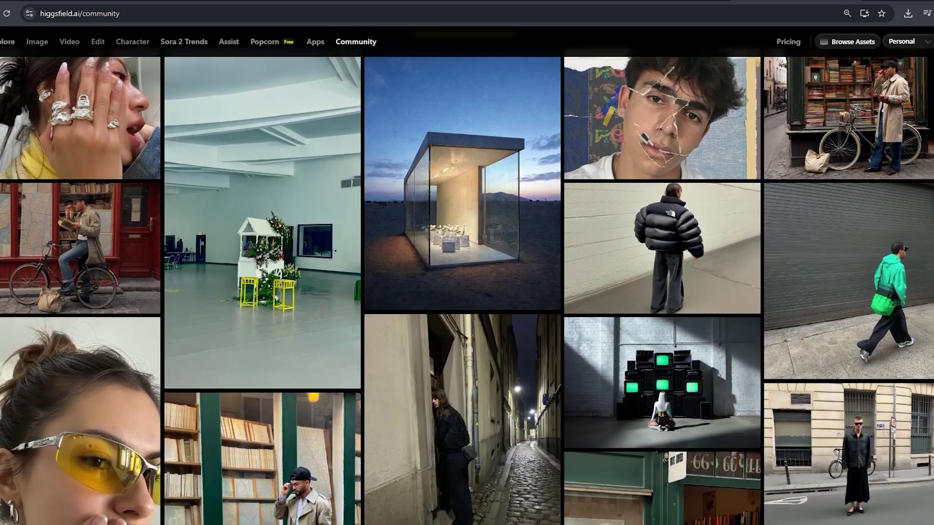
pyautogui.scroll(-5, 467, 292)
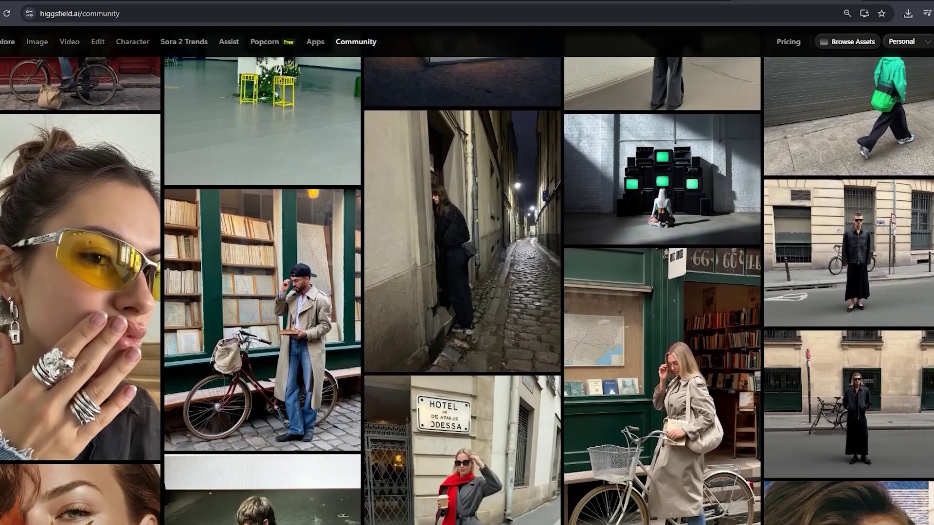
pyautogui.scroll(-1, 467, 292)
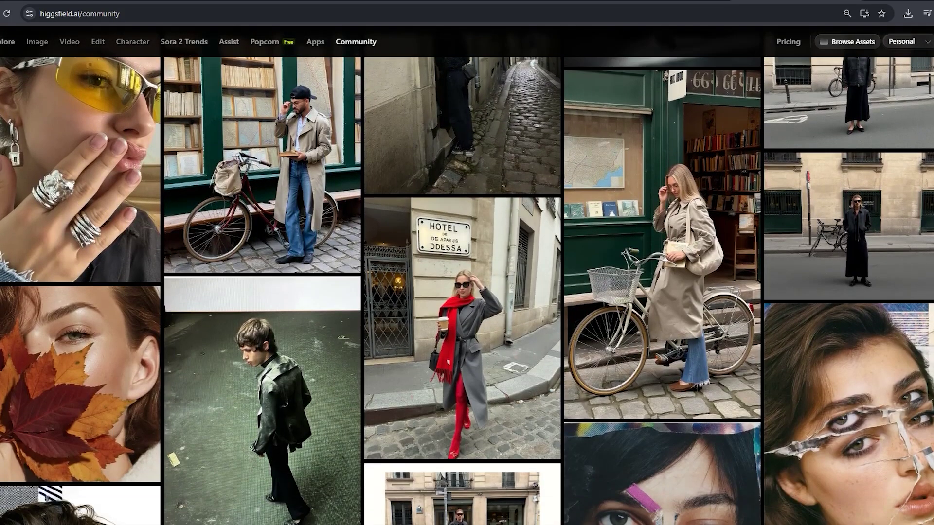